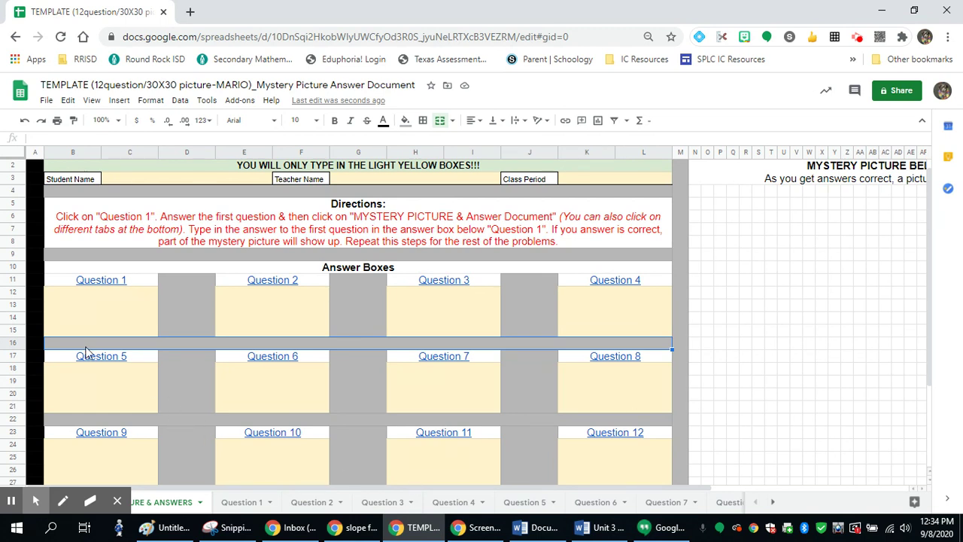
click(105, 316)
click(282, 324)
click(462, 315)
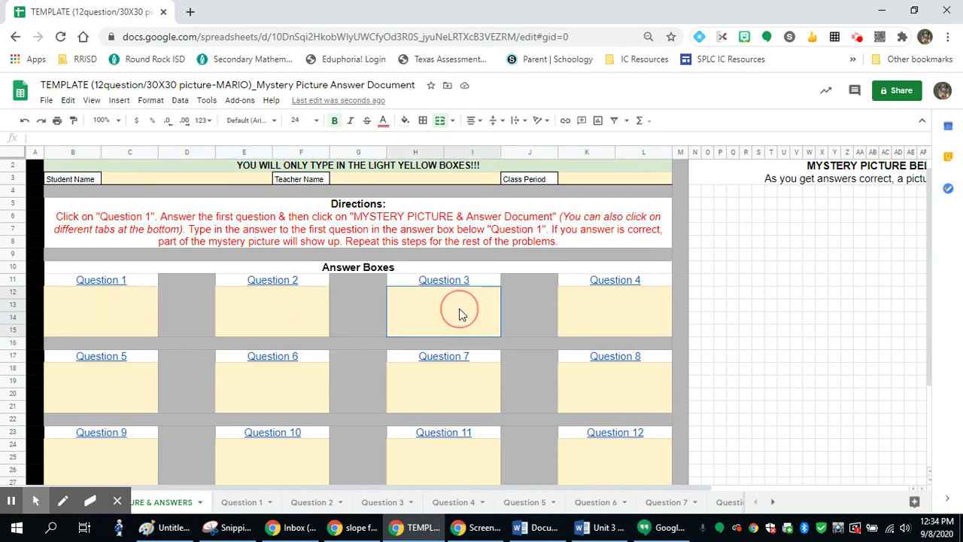
click(634, 320)
Step: Enter 1 as the answer in the boxes for Questions 1 through 4
click(95, 329)
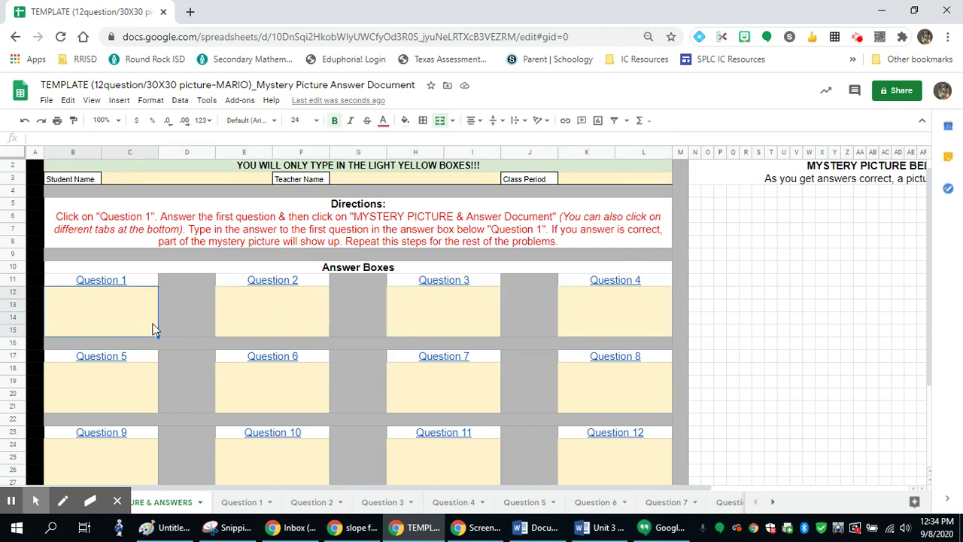
text(1)
click(271, 314)
text(1)
click(444, 305)
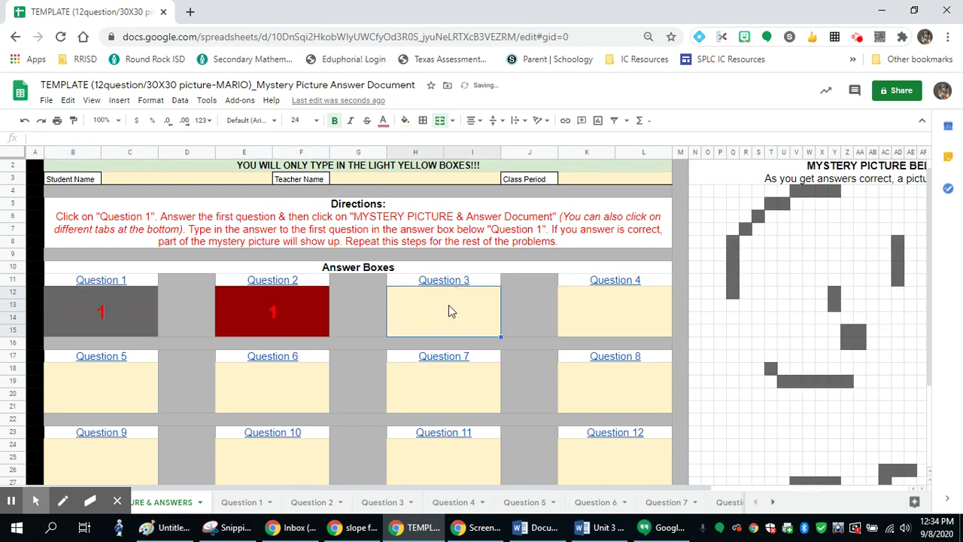
text(1)
click(633, 318)
text(1)
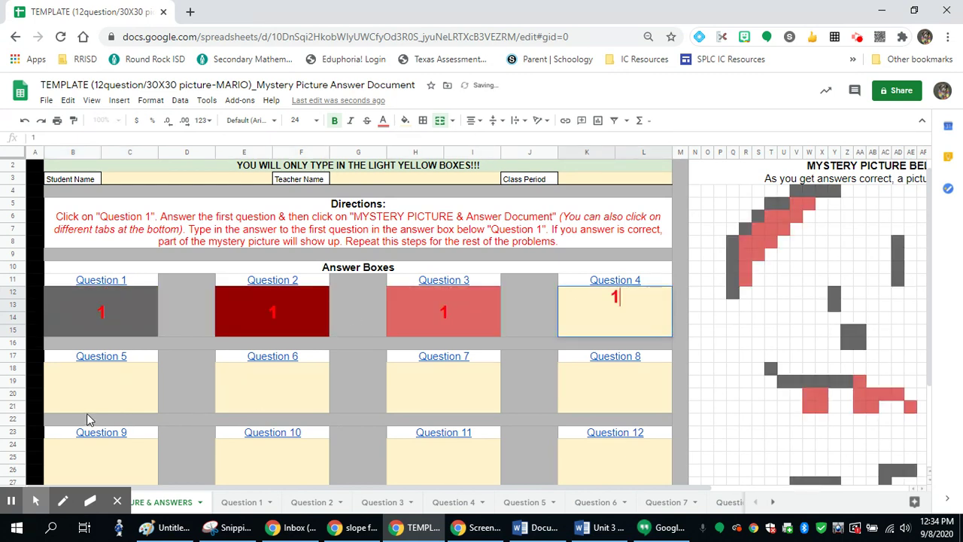
Step: Enter 1 as the answer in the boxes for Questions 5 through 8
click(121, 393)
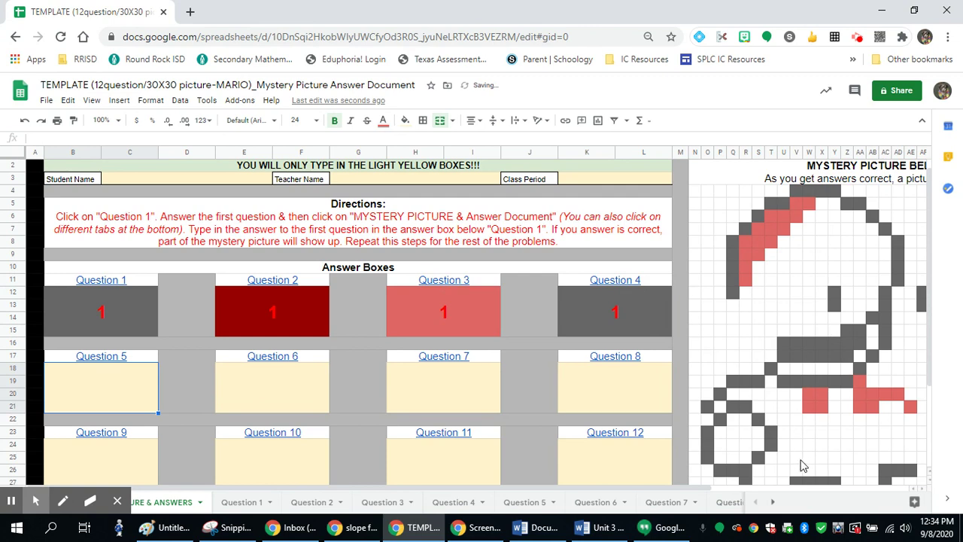
click(104, 121)
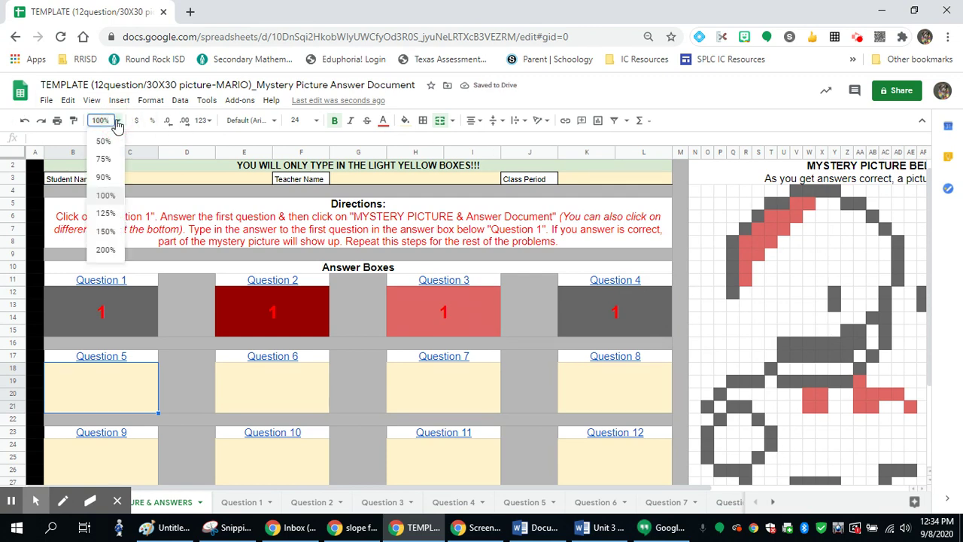
click(103, 159)
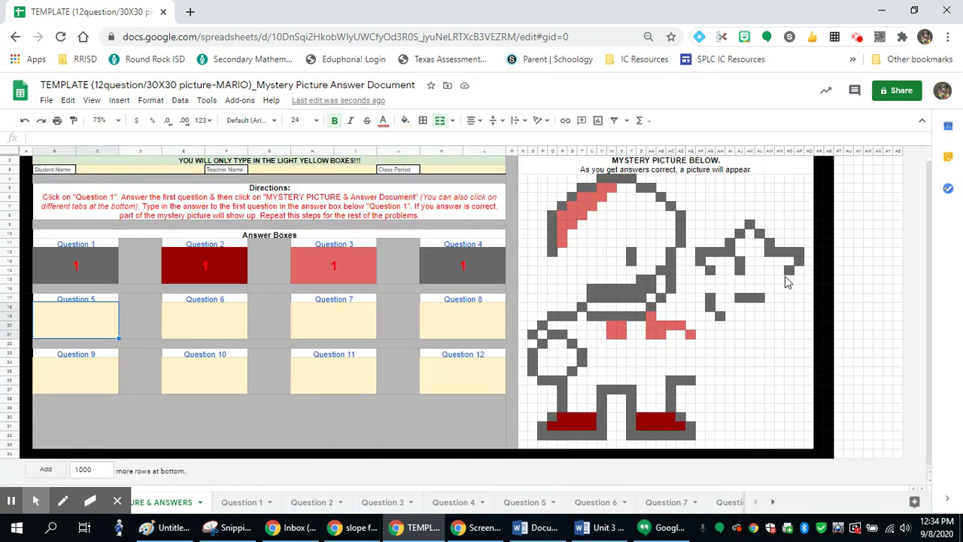
text(1)
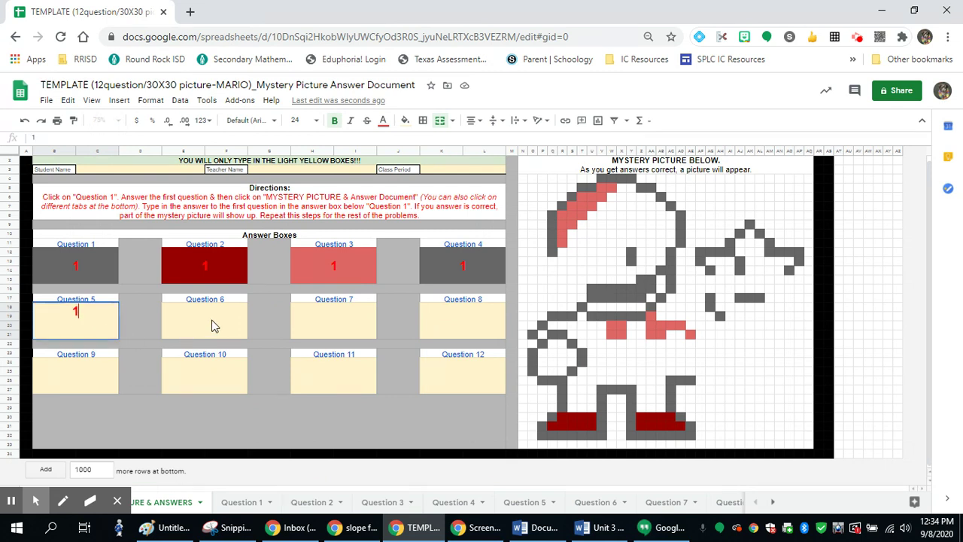
click(211, 325)
text(1)
click(351, 322)
text(1)
click(476, 328)
text(1)
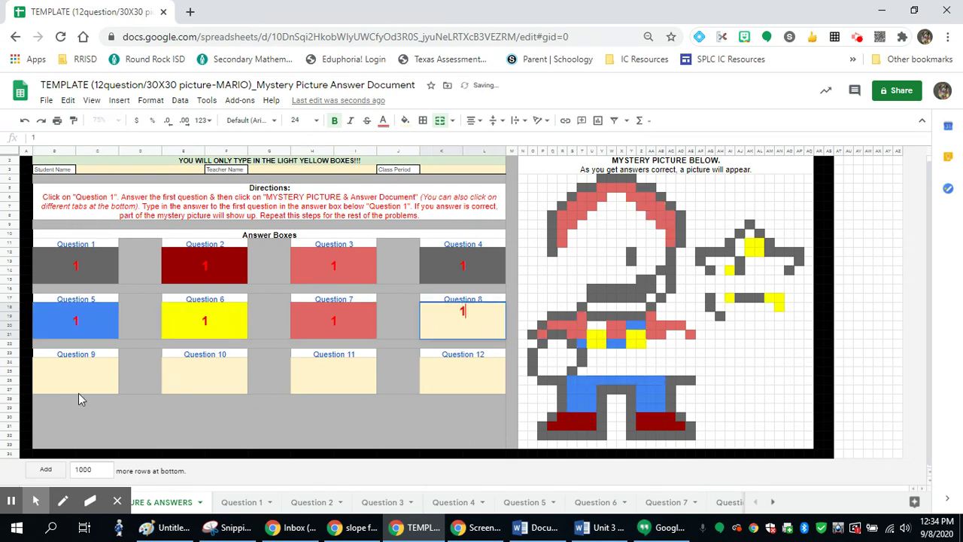
Step: Enter 1 as the answer in the boxes for Questions 9 through 12
click(47, 369)
text(1)
click(201, 383)
text(1)
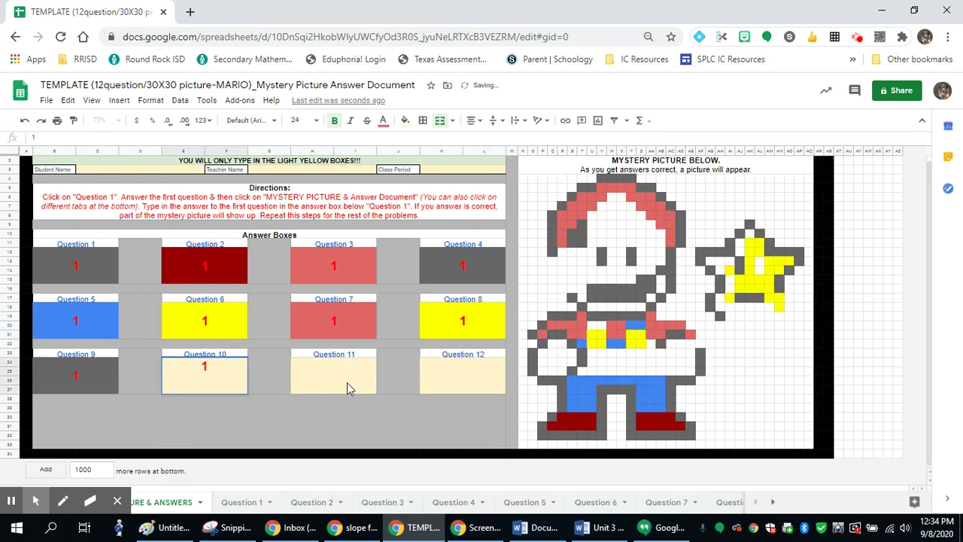
click(348, 389)
text(1)
click(481, 372)
text(1)
click(471, 430)
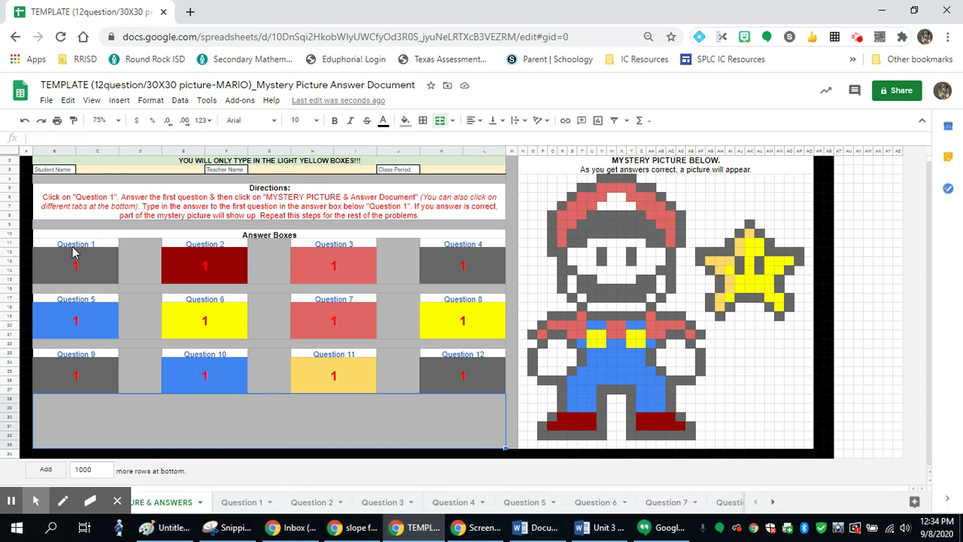
Step: Follow the Question 1 link to its sheet and return through that sheet's link to the mystery picture and answer document
click(73, 252)
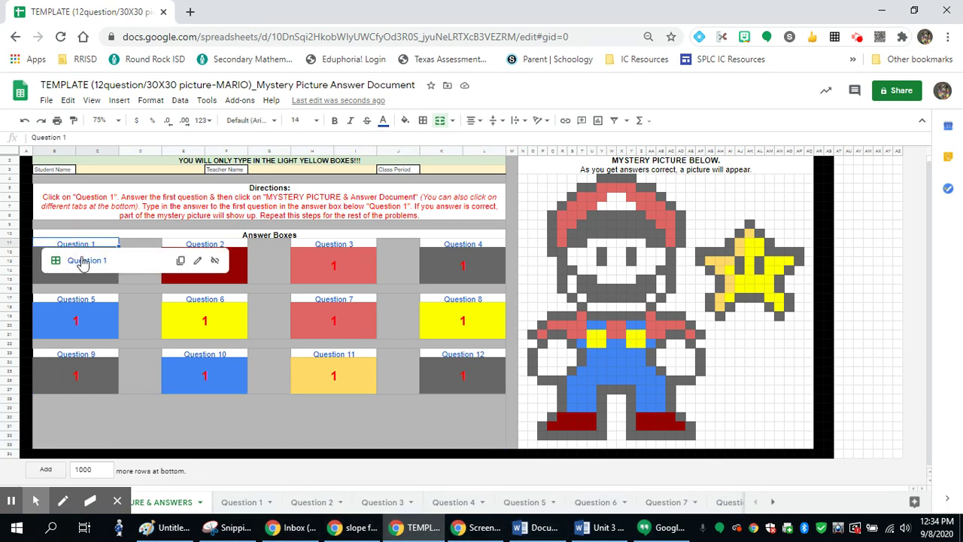
click(85, 260)
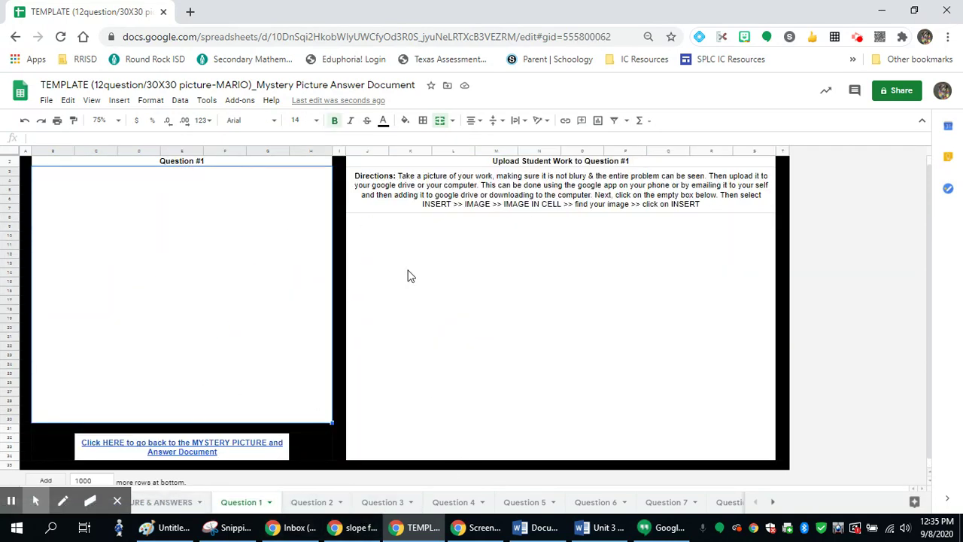
click(203, 445)
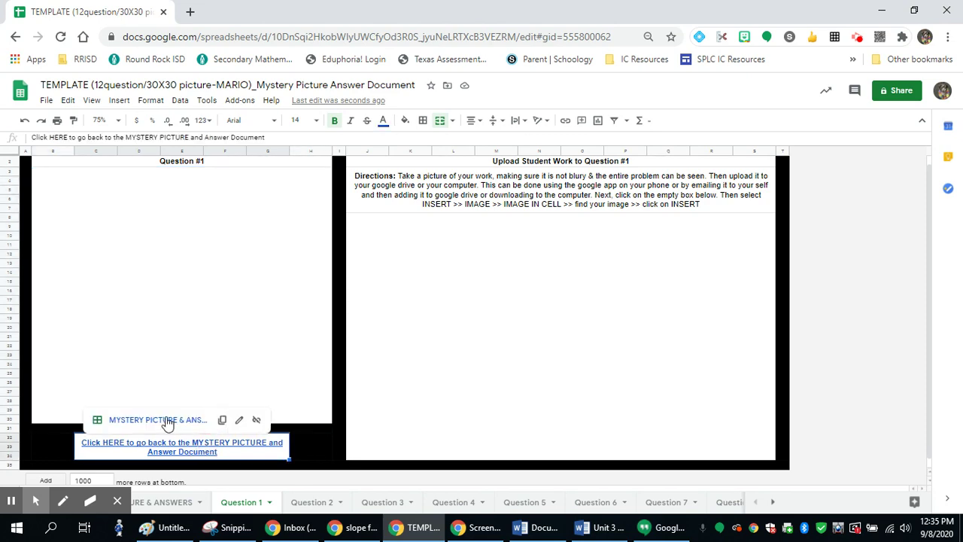
click(136, 419)
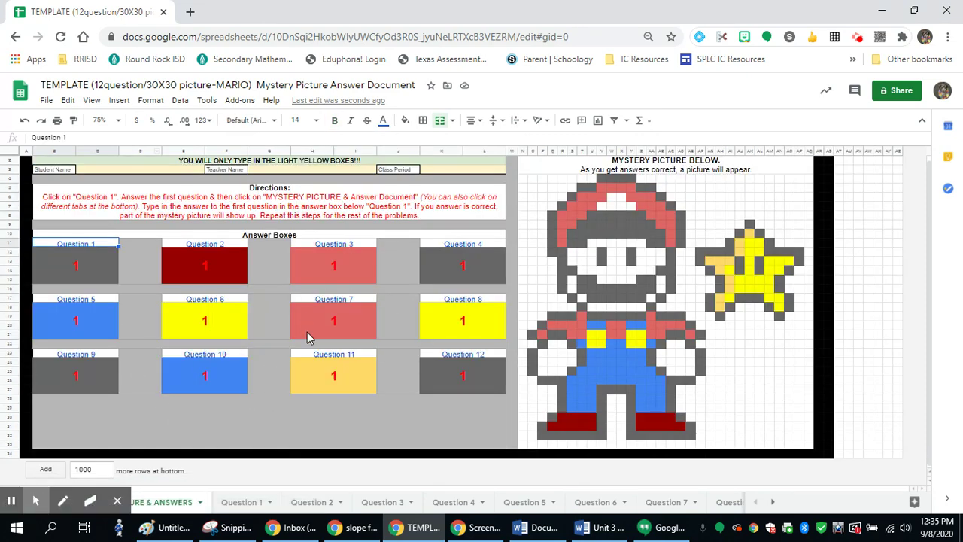
Step: Open the Question 1 sheet and select the empty box below the Question #1 heading
click(242, 502)
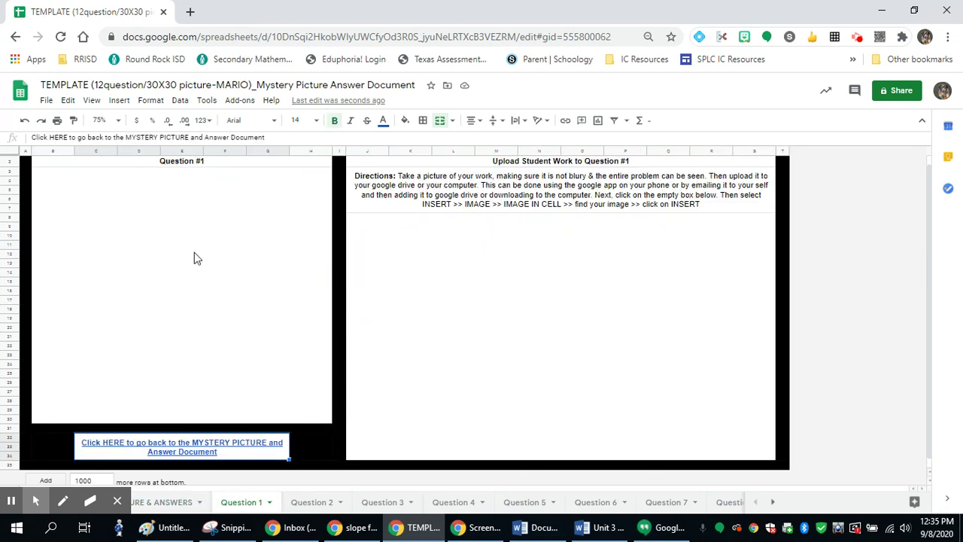
scroll(256, 294, up, 1)
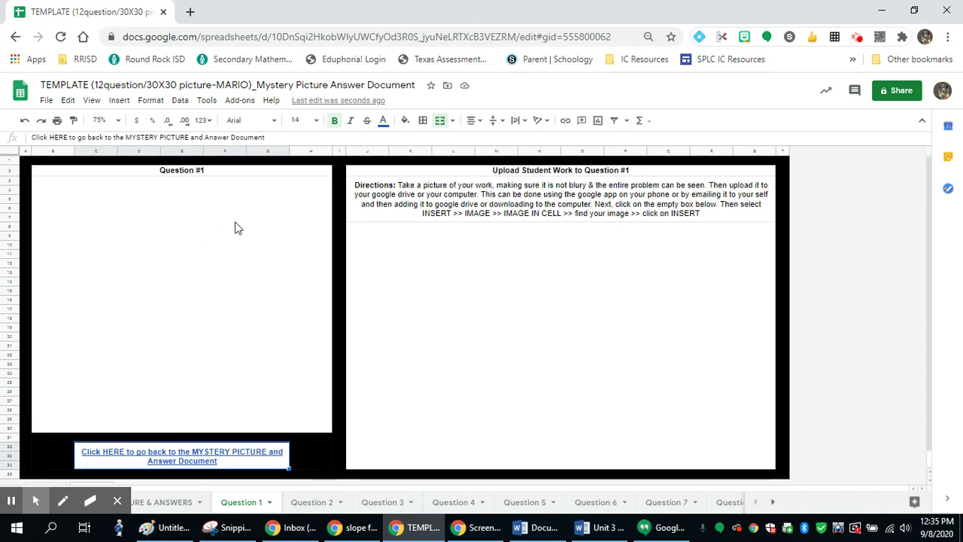
click(167, 260)
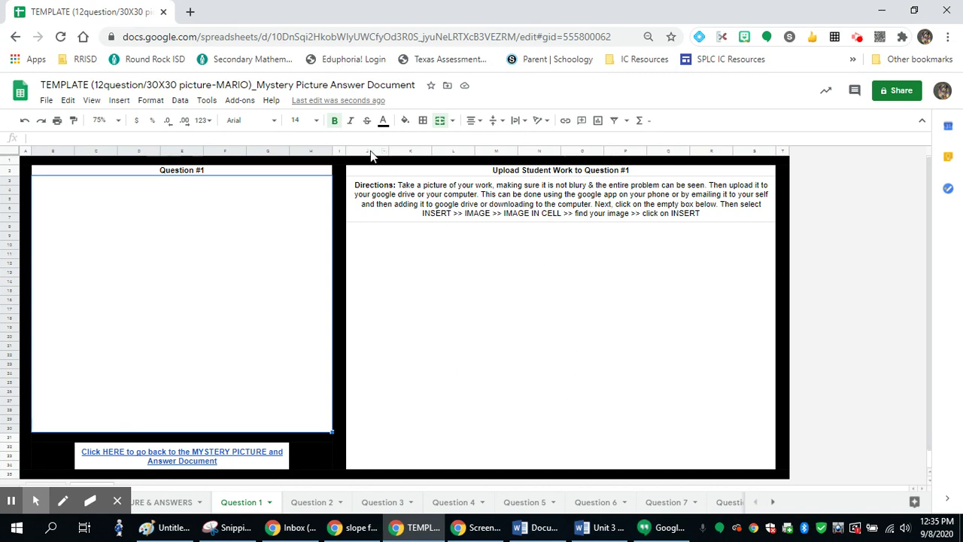
Step: Try deleting columns J to T with the student work upload area, undo the deletion, and select the empty Question #1 box
drag(370, 153, 794, 136)
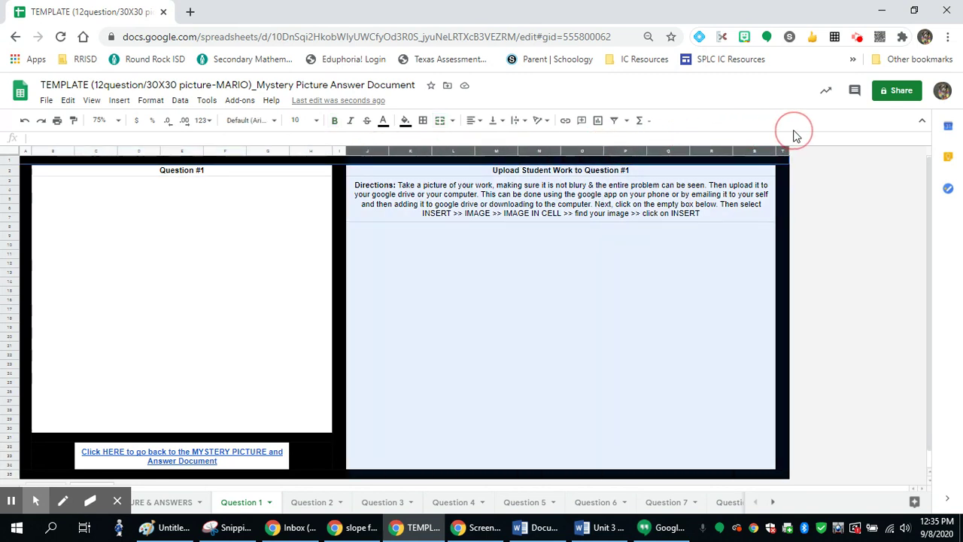
right_click(462, 154)
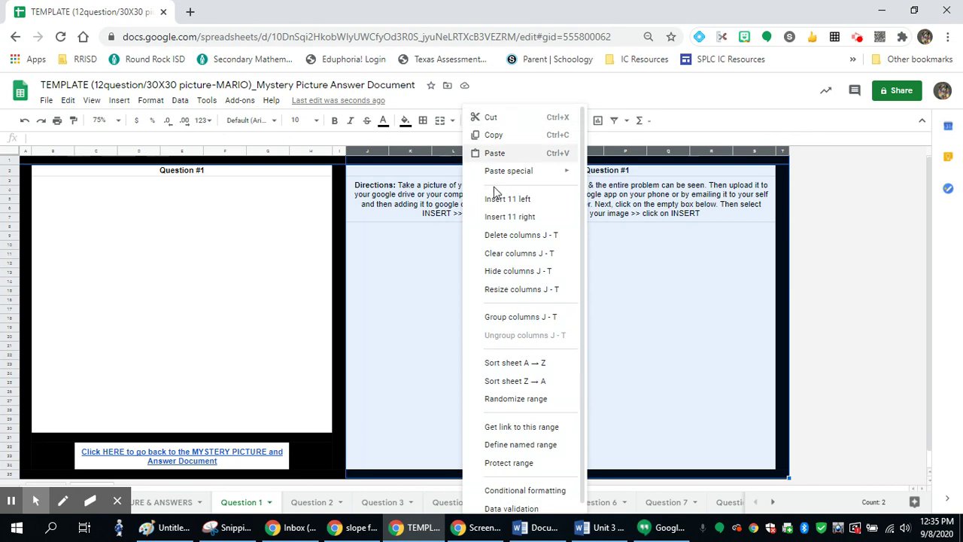
click(514, 235)
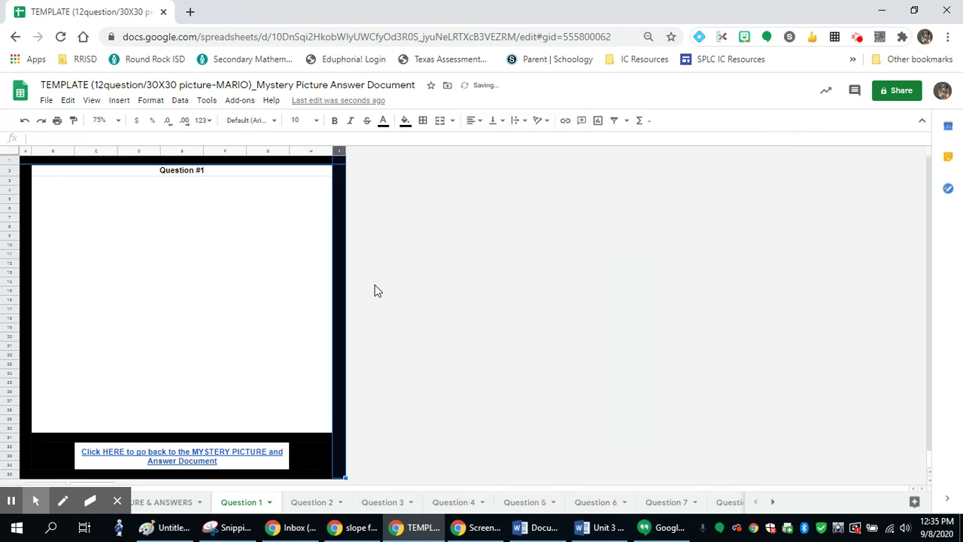
key(ctrl+z)
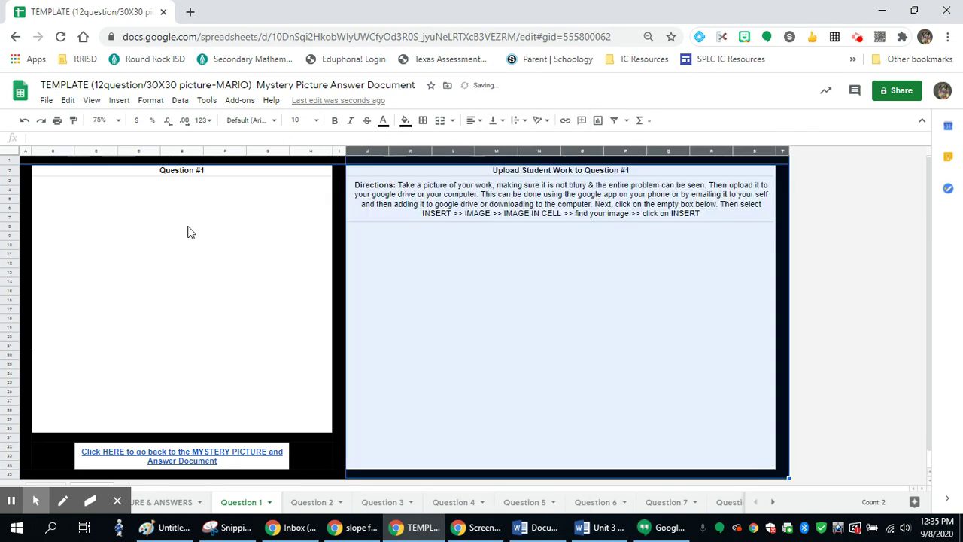
click(212, 243)
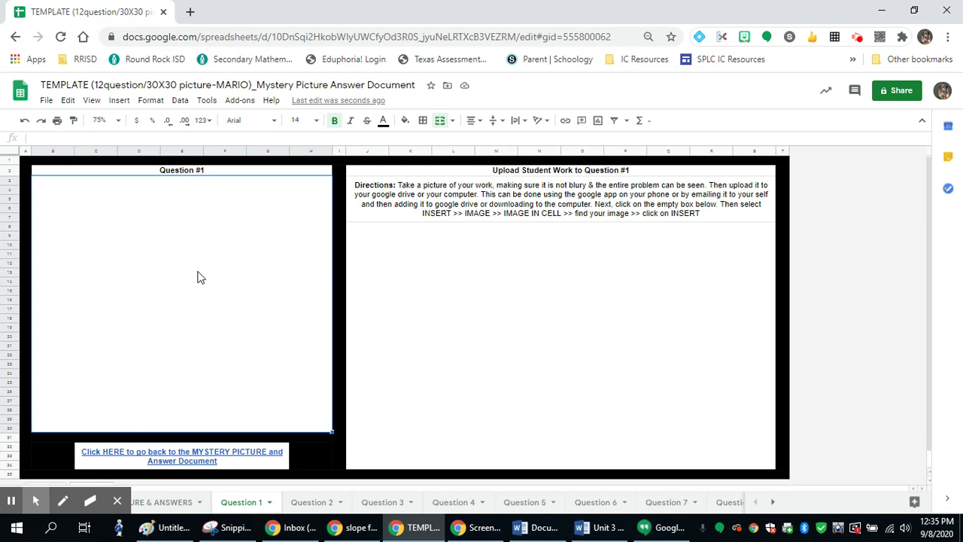
Step: Switch to the Unit 3 homework Word document and capture the first slope-from-graph question with its graph using Snipping Tool
click(602, 527)
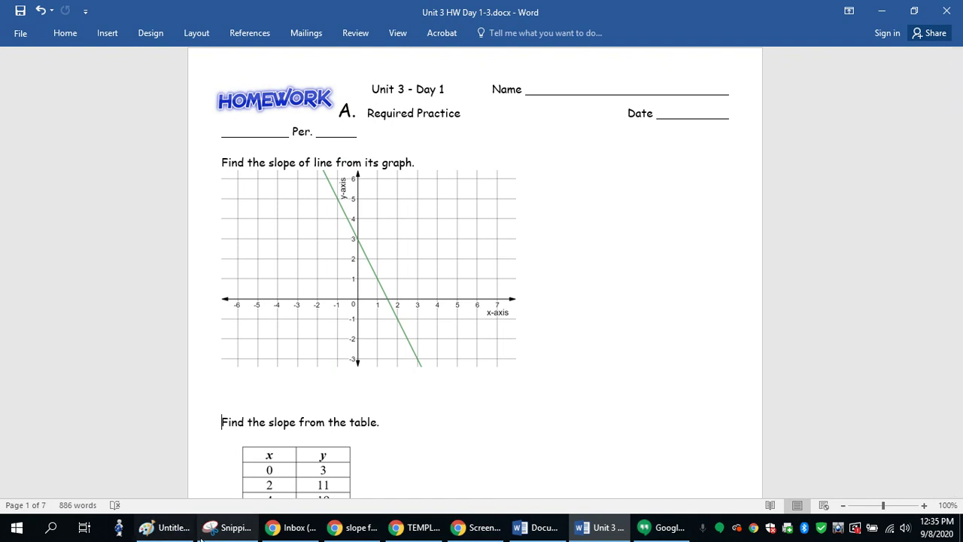
click(228, 533)
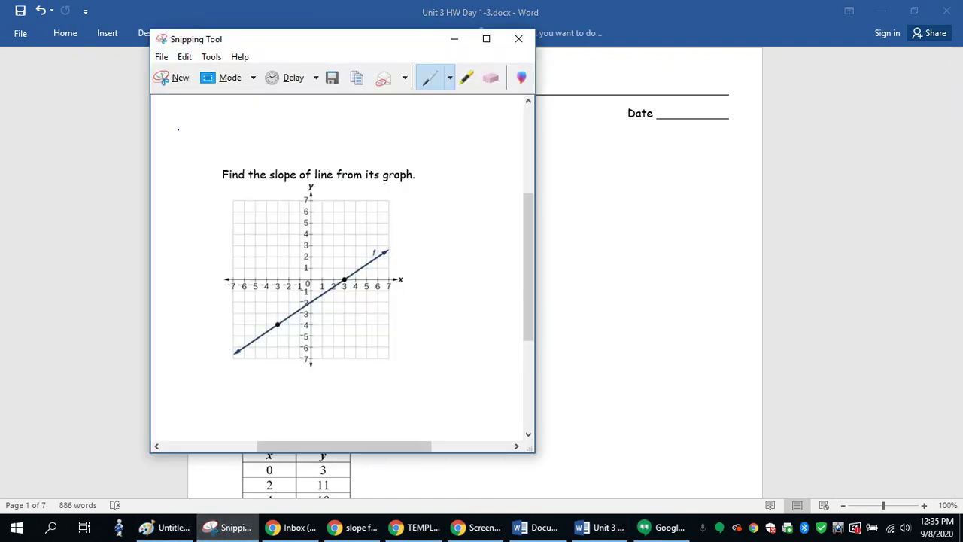
click(162, 76)
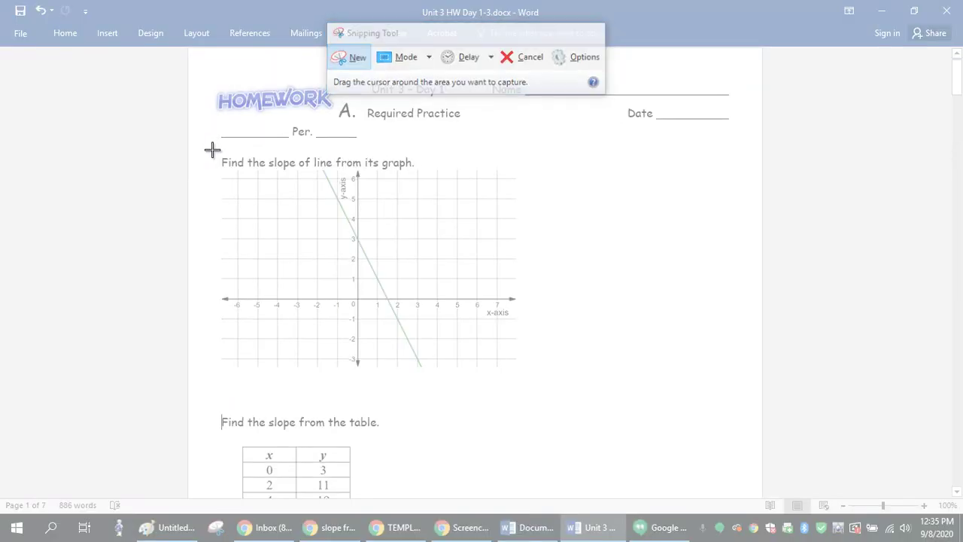
drag(212, 150, 527, 384)
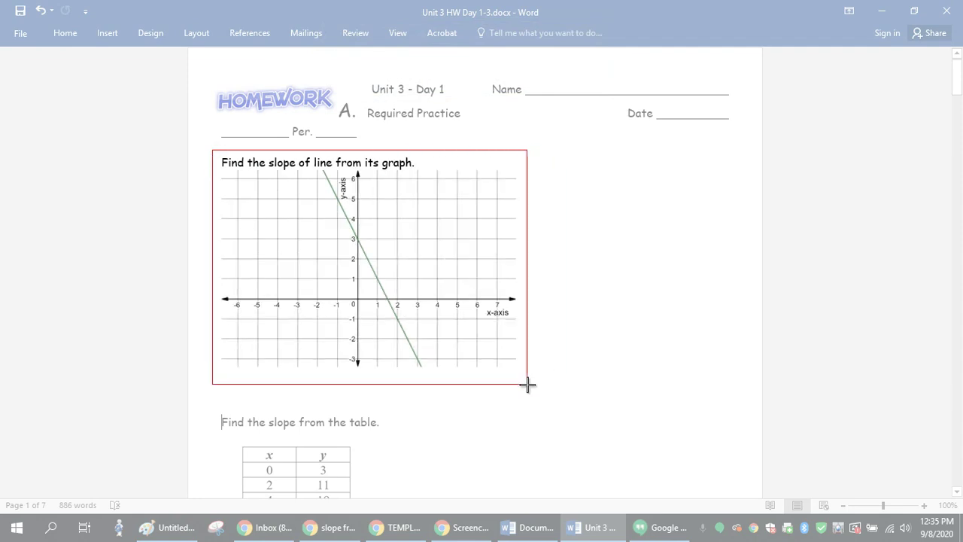
drag(527, 384, 527, 384)
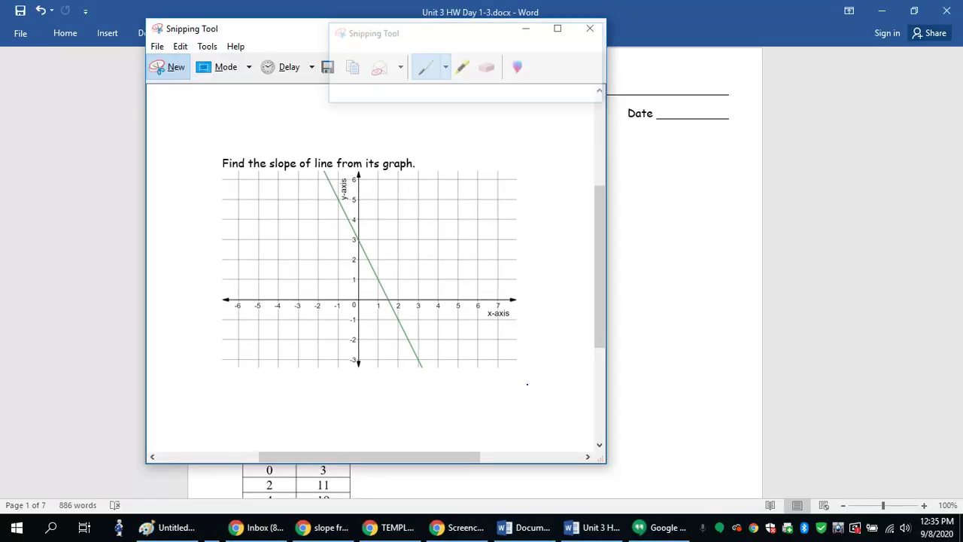
Step: Save the captured question as a PNG named question1 in the Pictures folder
click(329, 65)
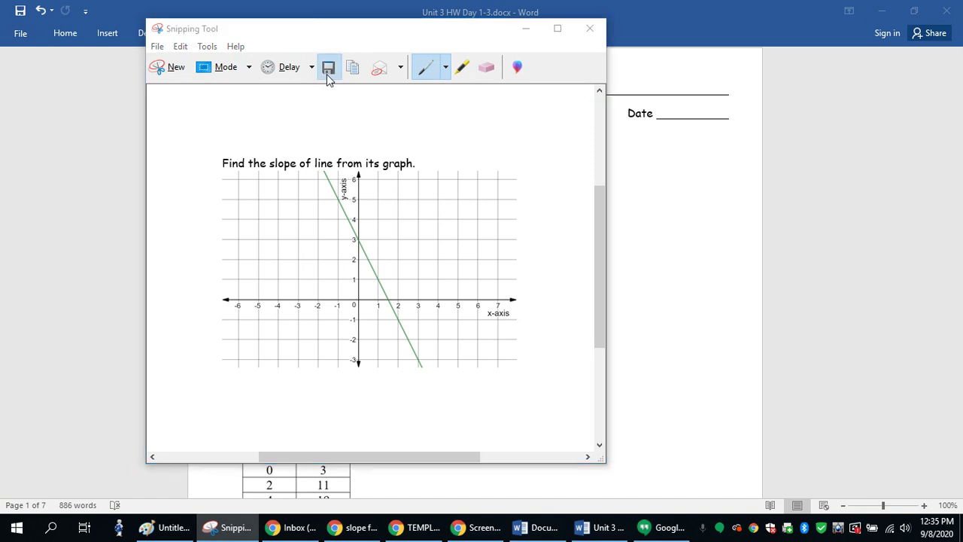
text(question1)
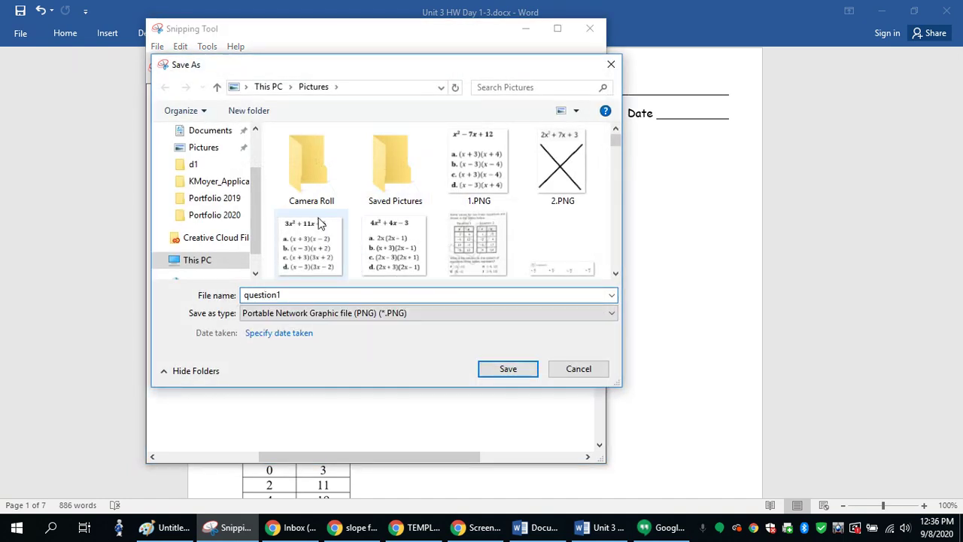
click(520, 377)
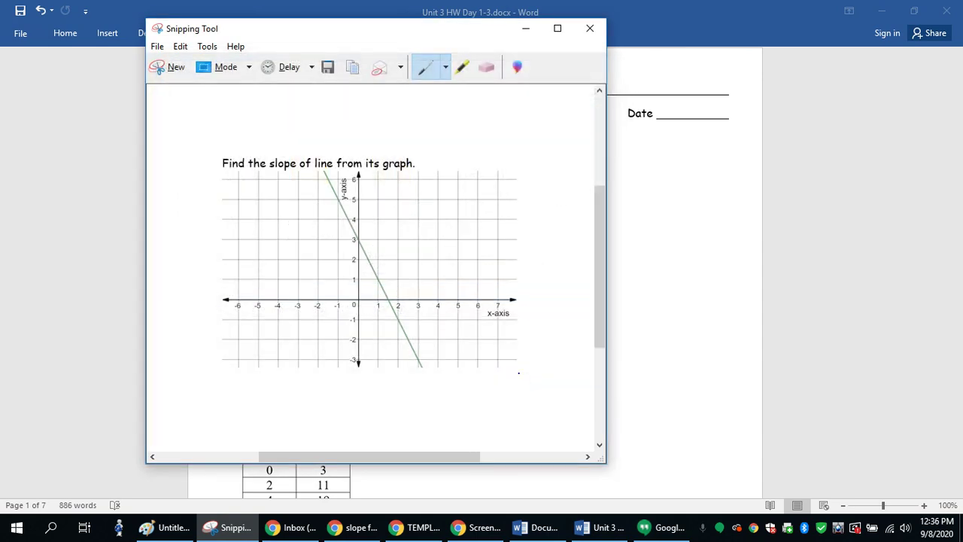
Step: Switch back to the Google Sheets template and insert question1.PNG from the Pictures folder as an in-cell image in the Question #1 box
click(414, 527)
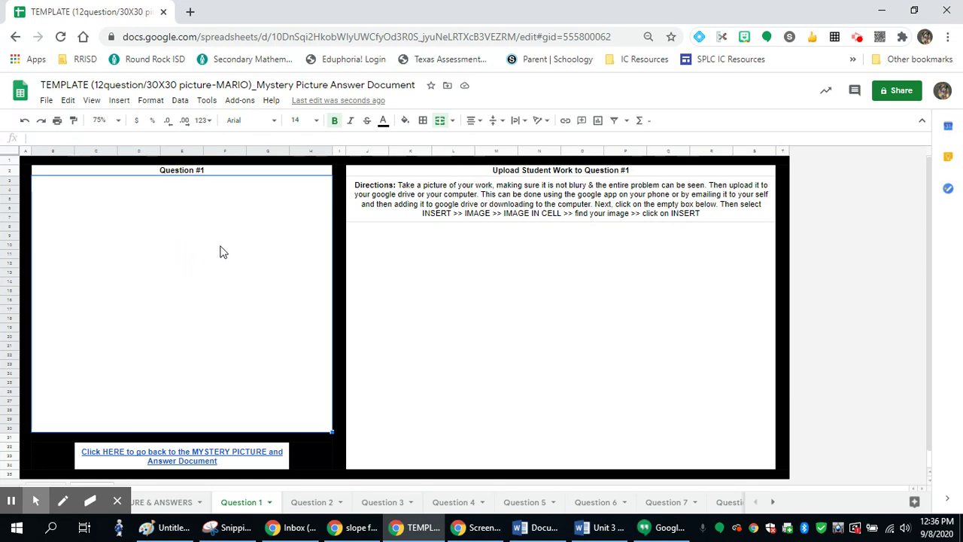
click(120, 100)
mouse_move(172, 282)
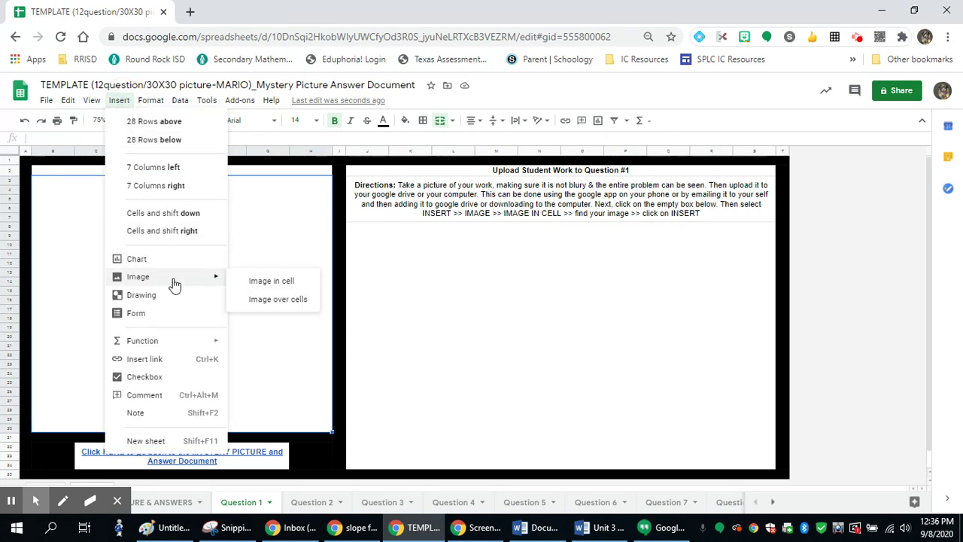
click(282, 282)
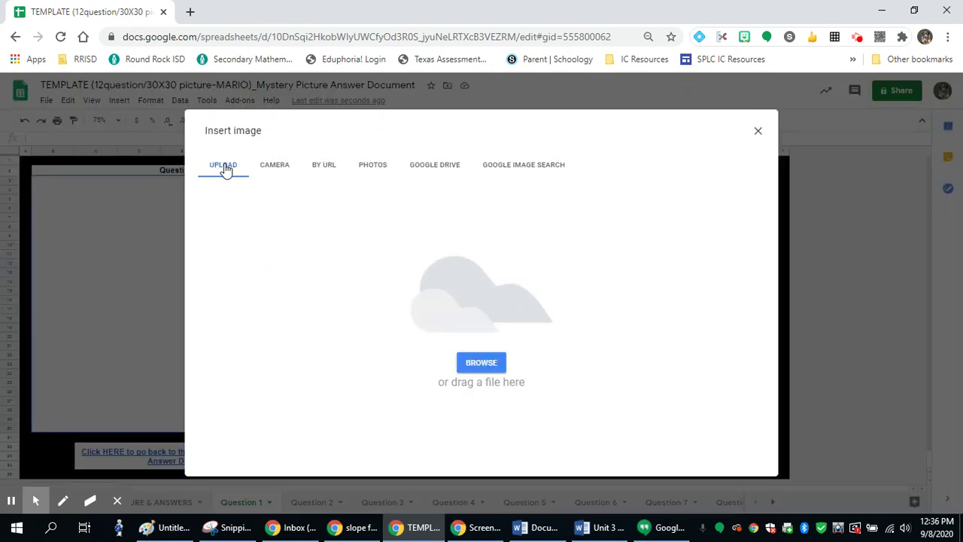
click(481, 365)
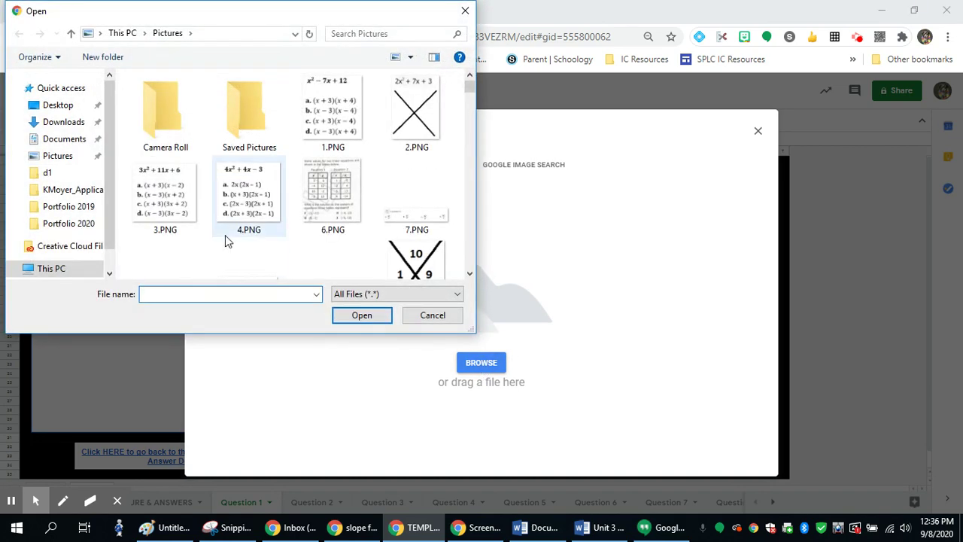
scroll(244, 239, down, 15)
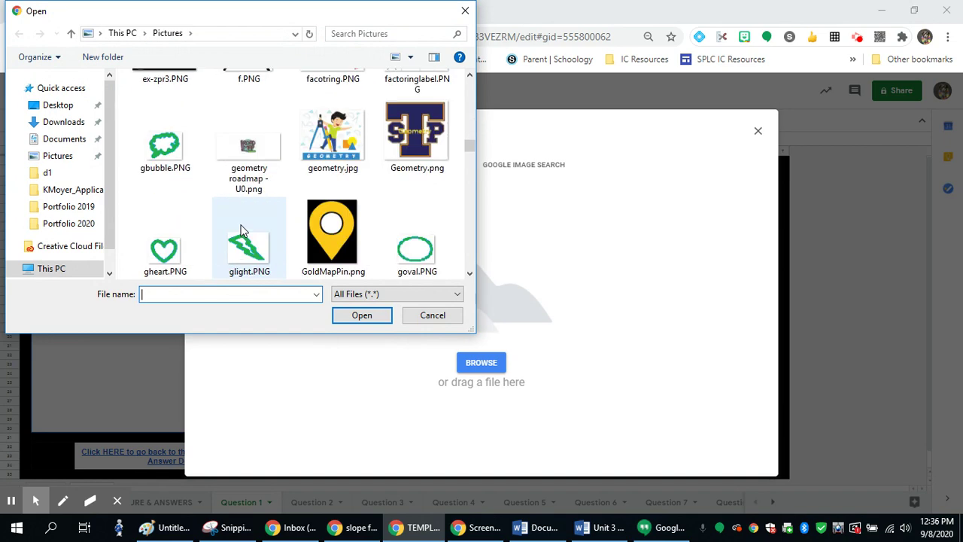
scroll(243, 220, down, 15)
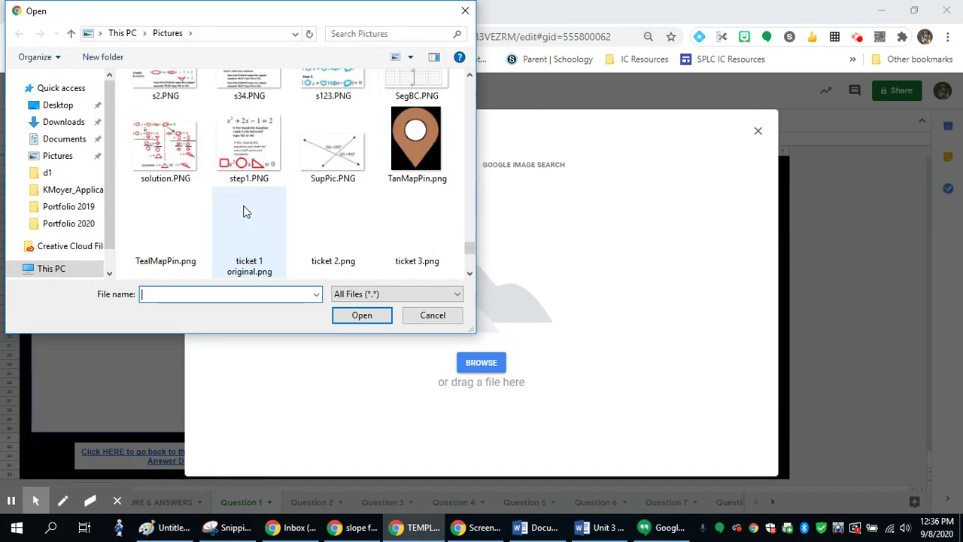
scroll(323, 211, up, 5)
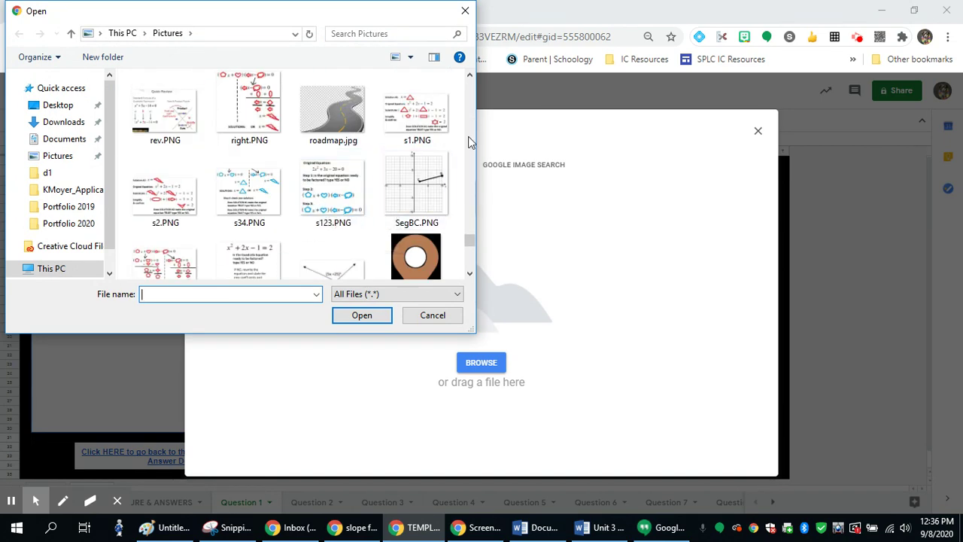
scroll(300, 172, up, 5)
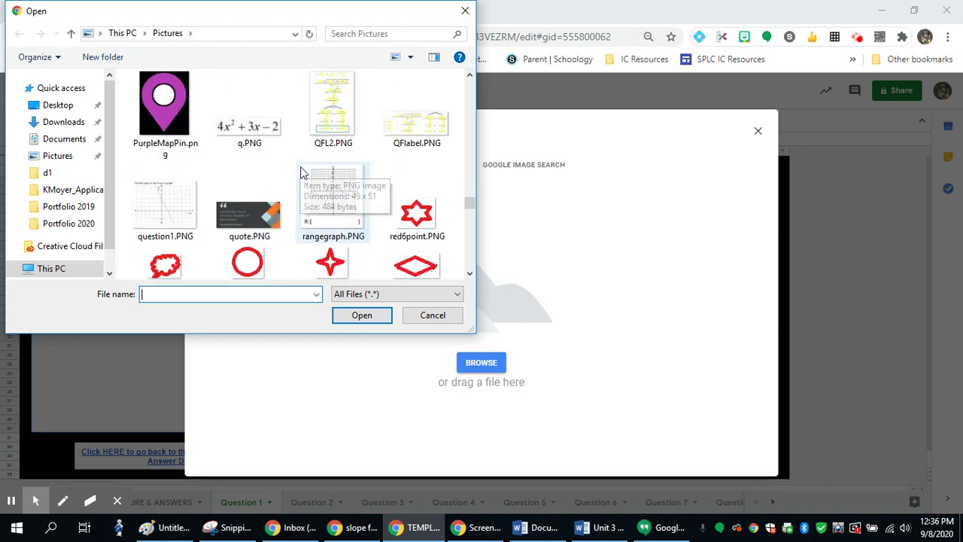
click(181, 202)
click(361, 313)
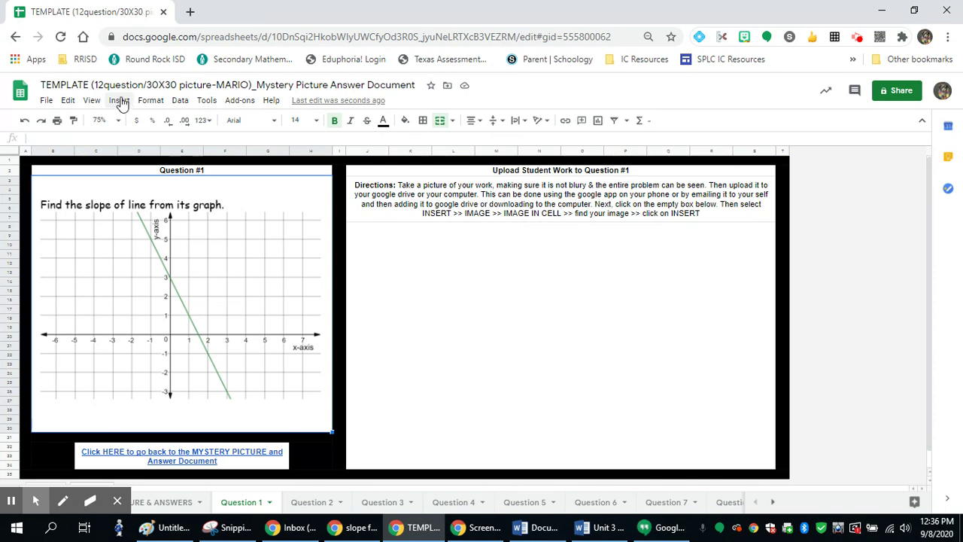
Step: Browse the recent Google Drive images as a source for an in-cell image, select IMG_1598.jpg, and cancel the insertion
click(122, 103)
mouse_move(157, 280)
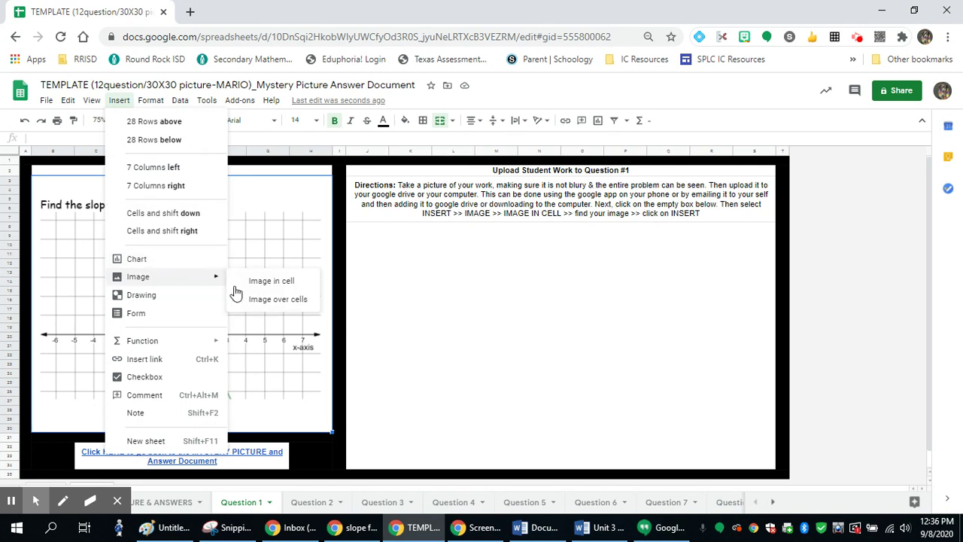
click(272, 286)
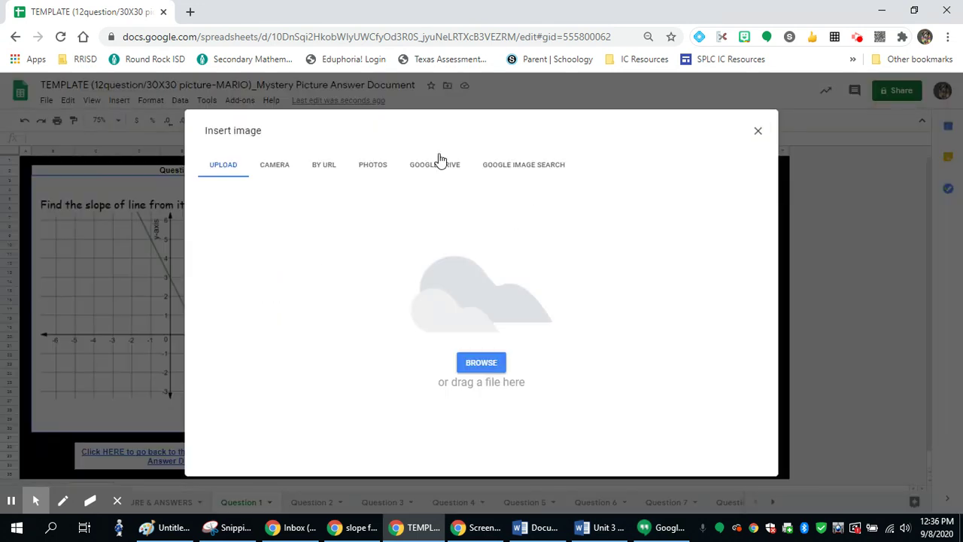
click(443, 176)
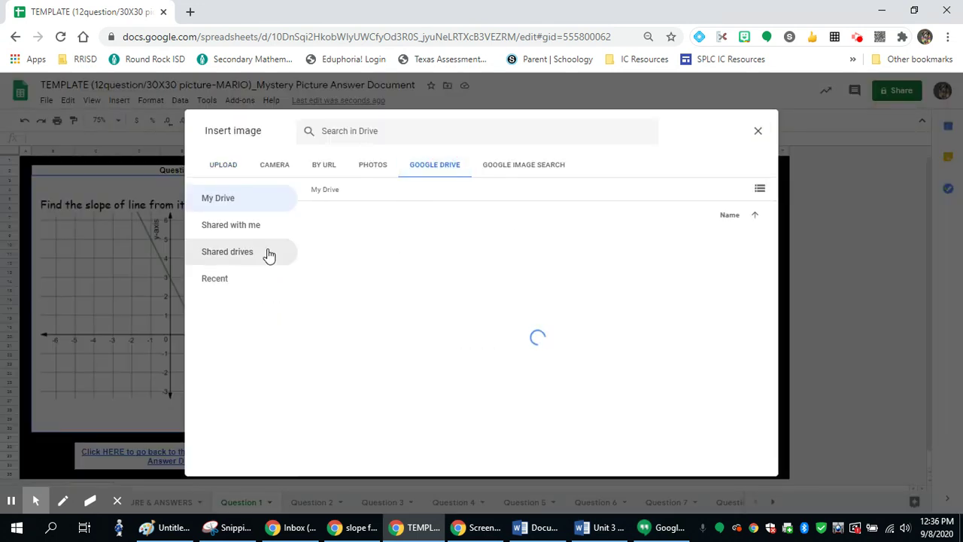
click(364, 129)
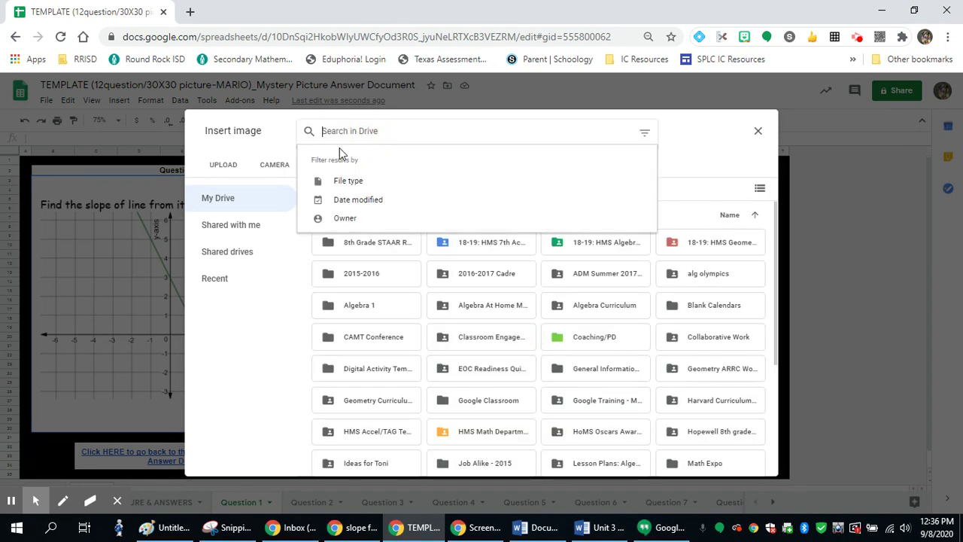
click(241, 290)
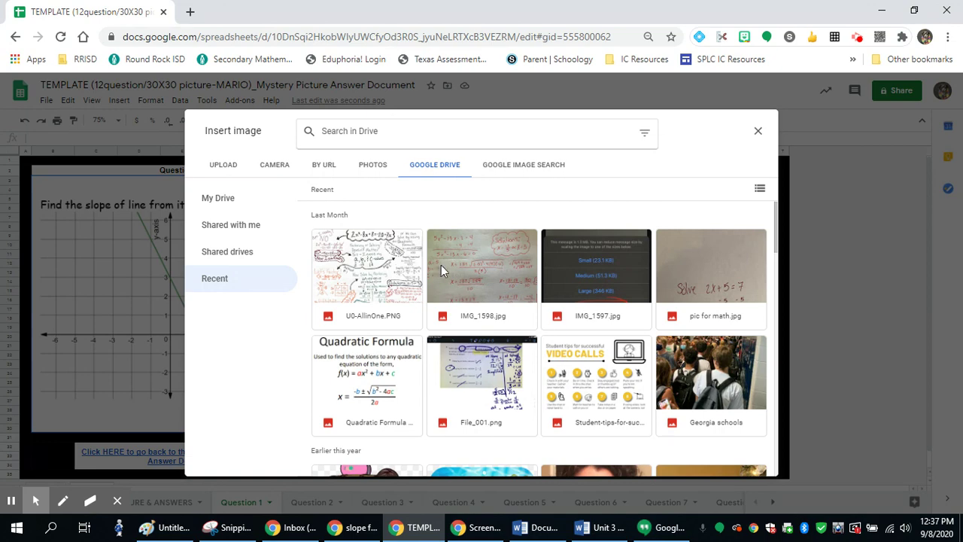
click(452, 265)
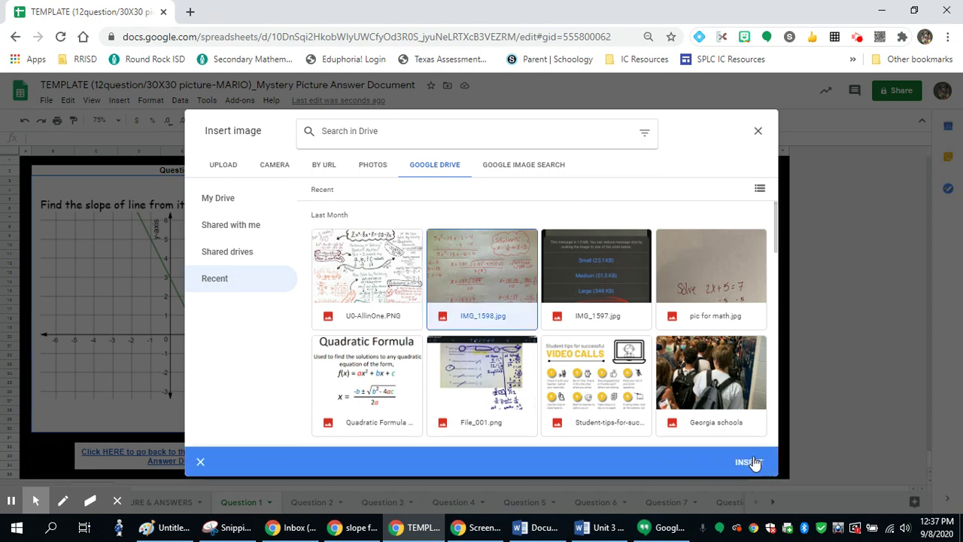
click(758, 131)
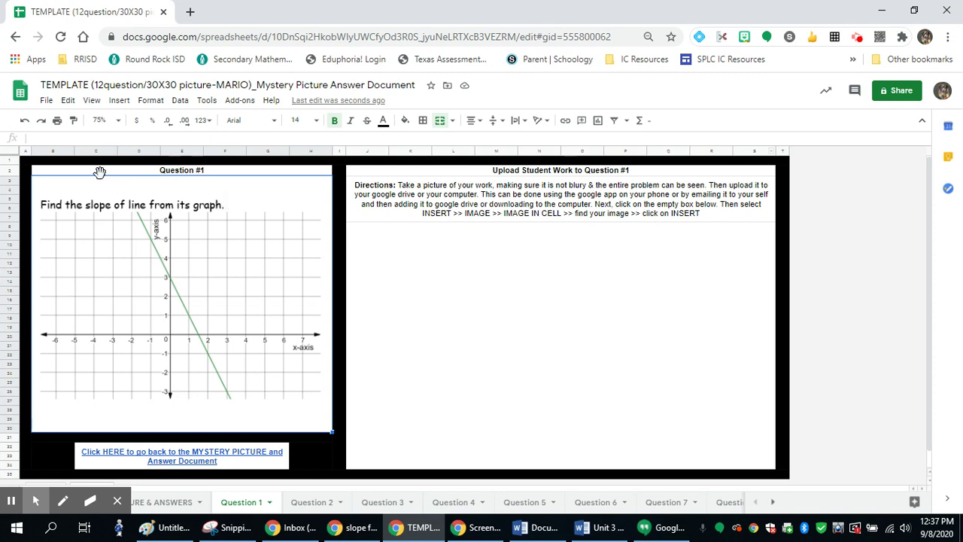
Step: Try resizing column B and row 5 to scale the Question #1 image, and undo each size change
drag(72, 148, 226, 151)
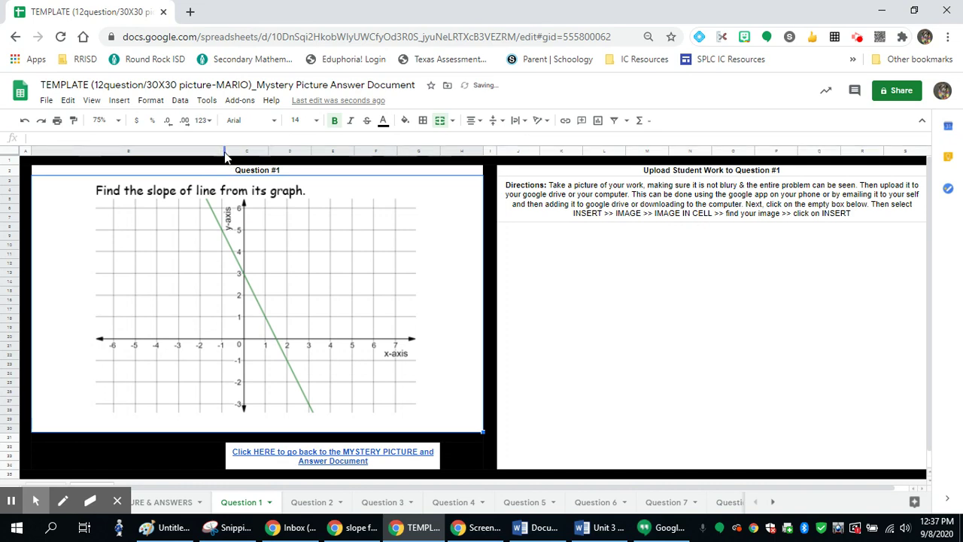
drag(32, 148, 44, 148)
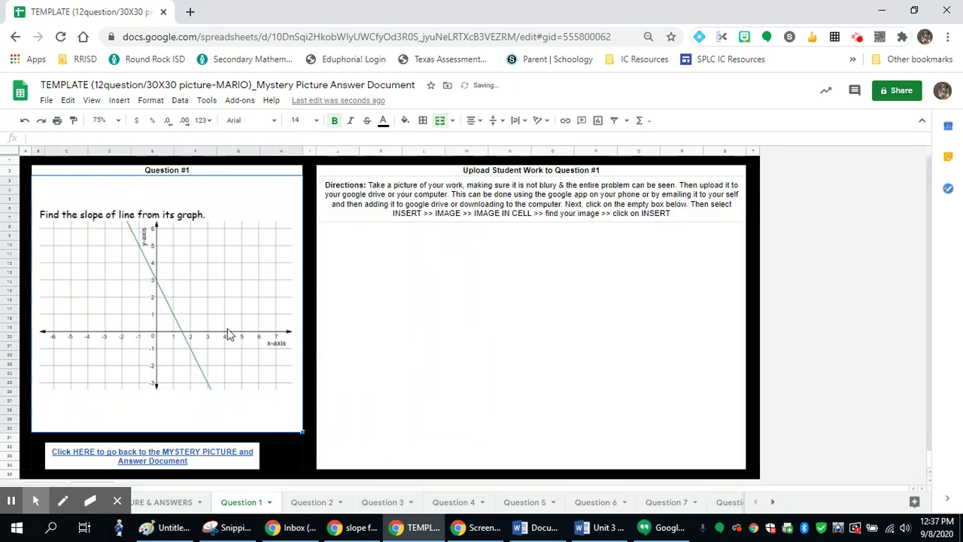
key(ctrl+z)
key(ctrl+z)
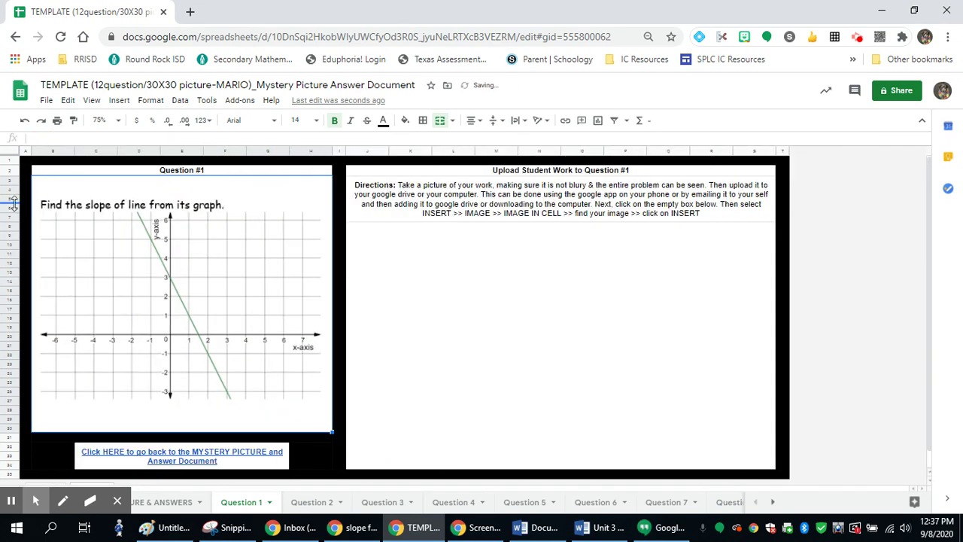
drag(12, 203, 15, 251)
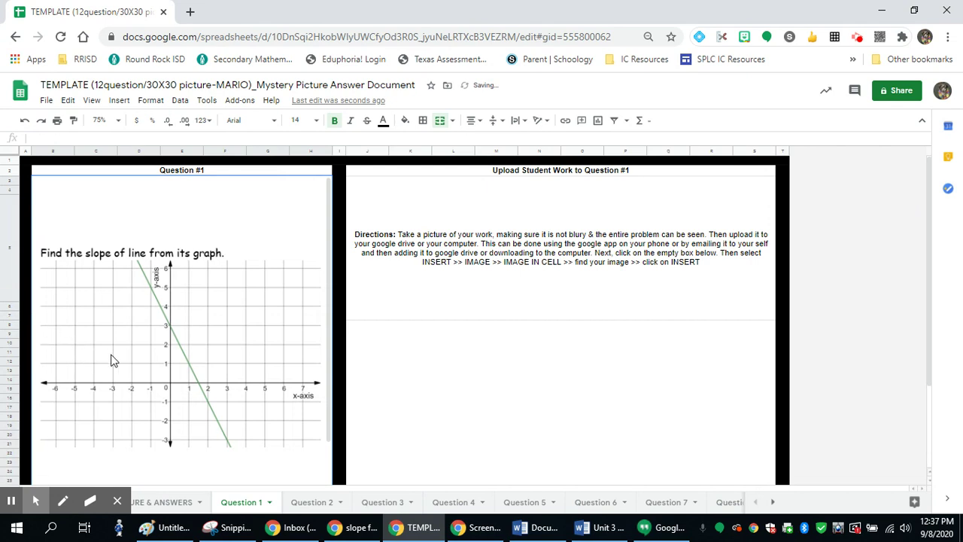
key(ctrl+z)
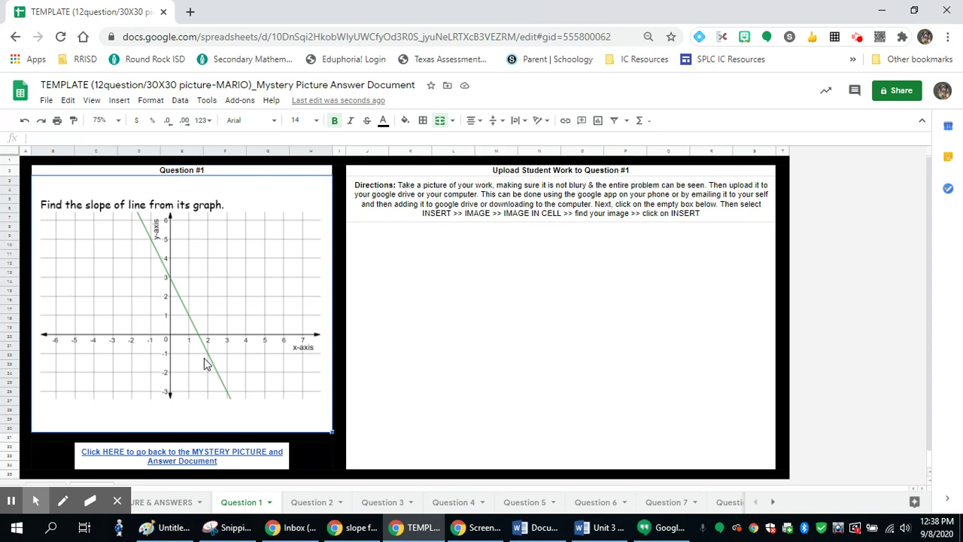
Step: Try entering 2/3 and 0.666 as sample answers in the empty student work box, and clear the entry
click(568, 346)
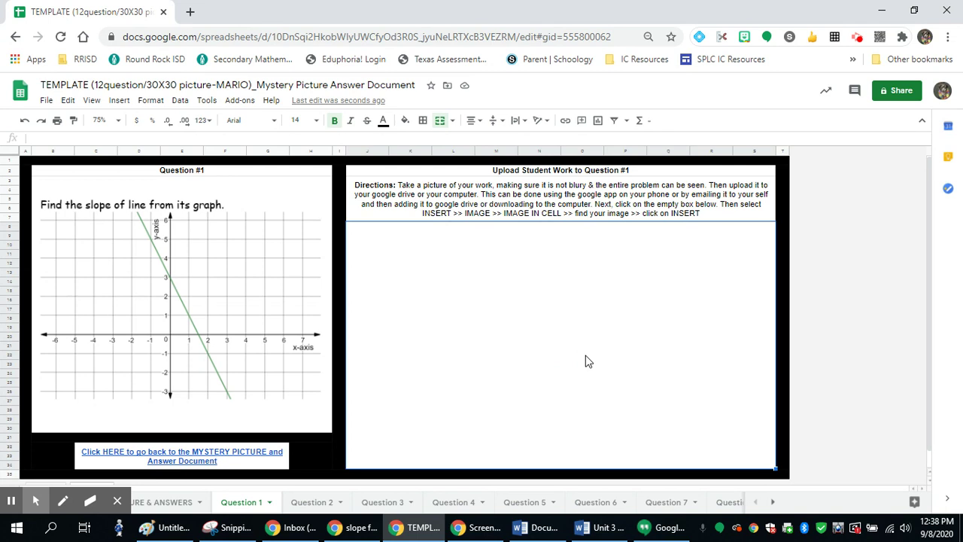
text(2/3)
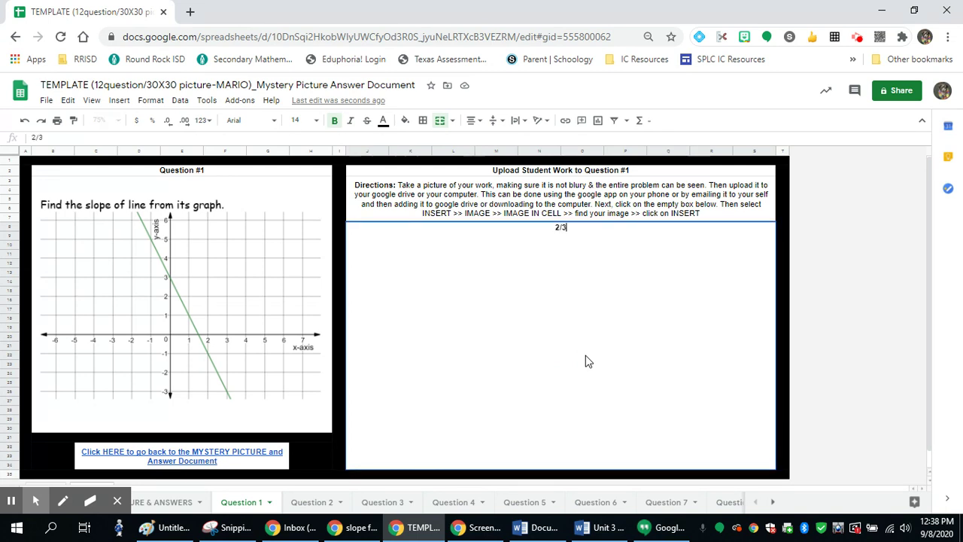
key(BackSpace)
text(0.666)
key(BackSpace)
key(BackSpace)
key(BackSpace)
Step: Open the mystery picture and answers sheet and clear the answer boxes for Questions 1, 2 and 3
click(166, 502)
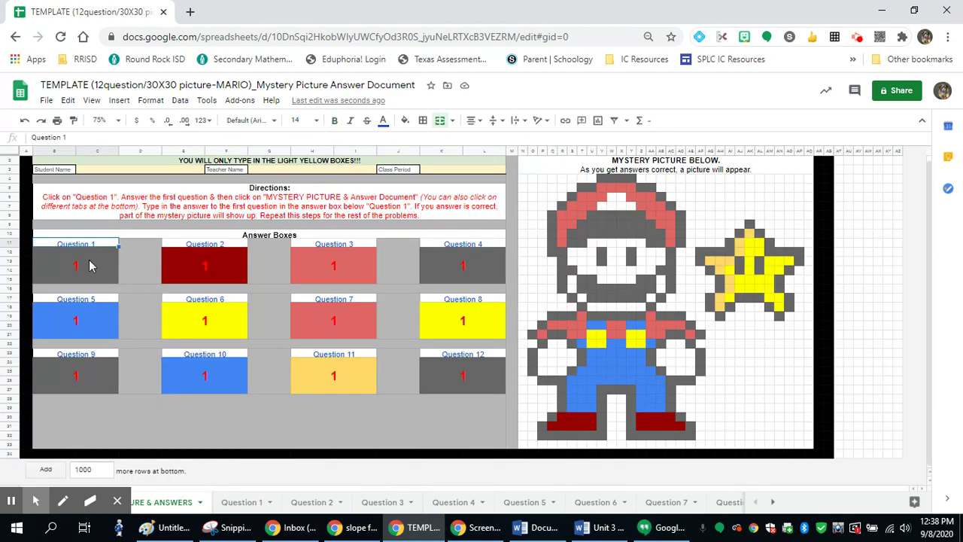
click(96, 277)
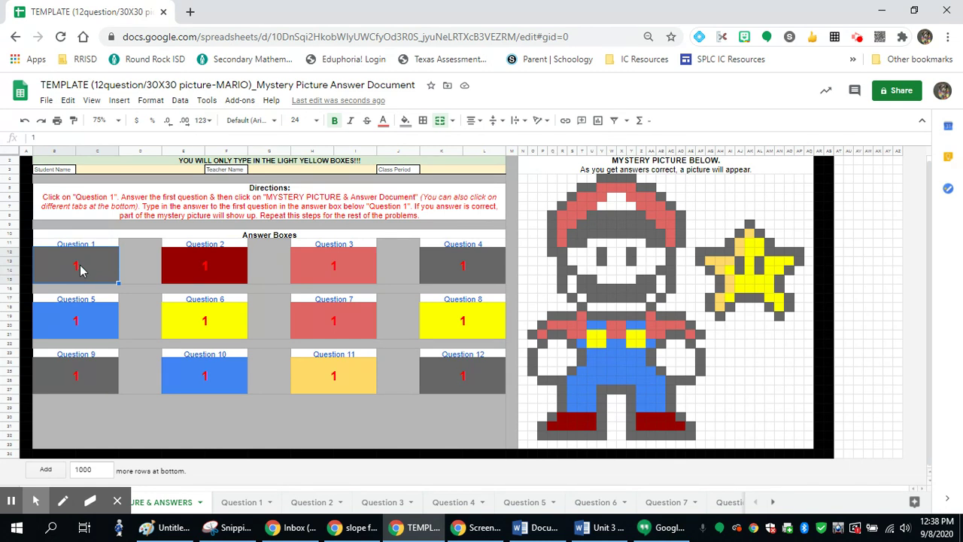
key(Delete)
click(222, 280)
key(Delete)
drag(256, 242, 373, 280)
key(Delete)
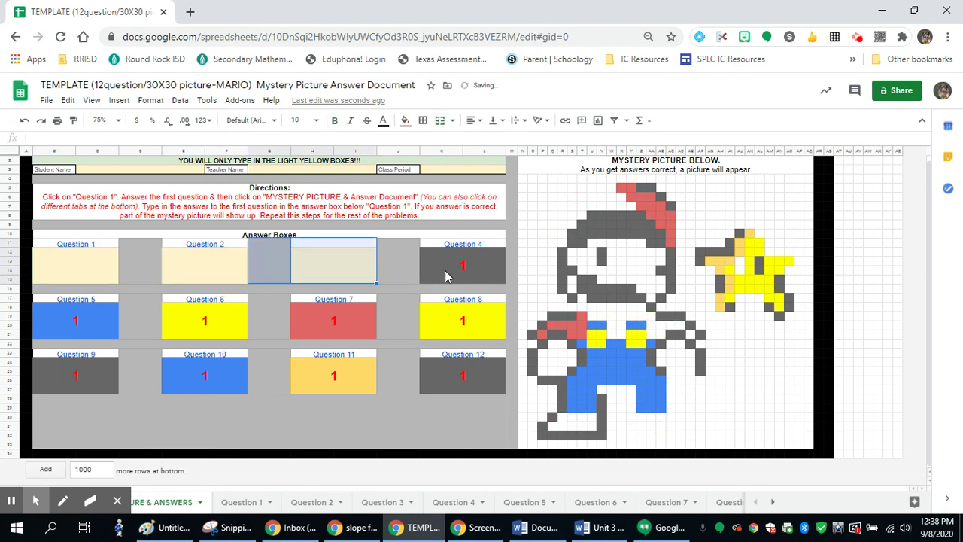
key(ctrl+z)
key(Delete)
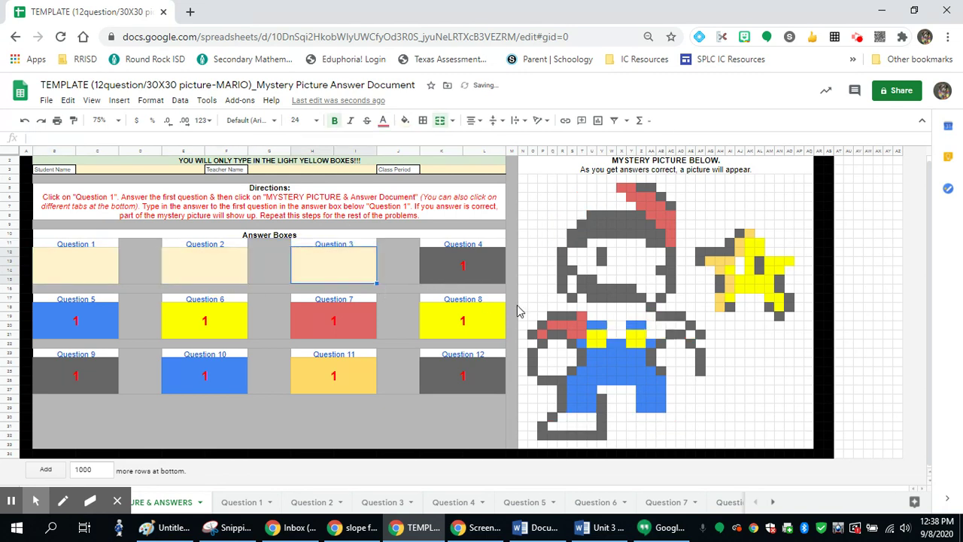
Step: Clear the answer boxes for Question 4 and for Questions 5 to 8 in the second row
click(494, 280)
key(Delete)
click(461, 326)
key(Delete)
click(323, 331)
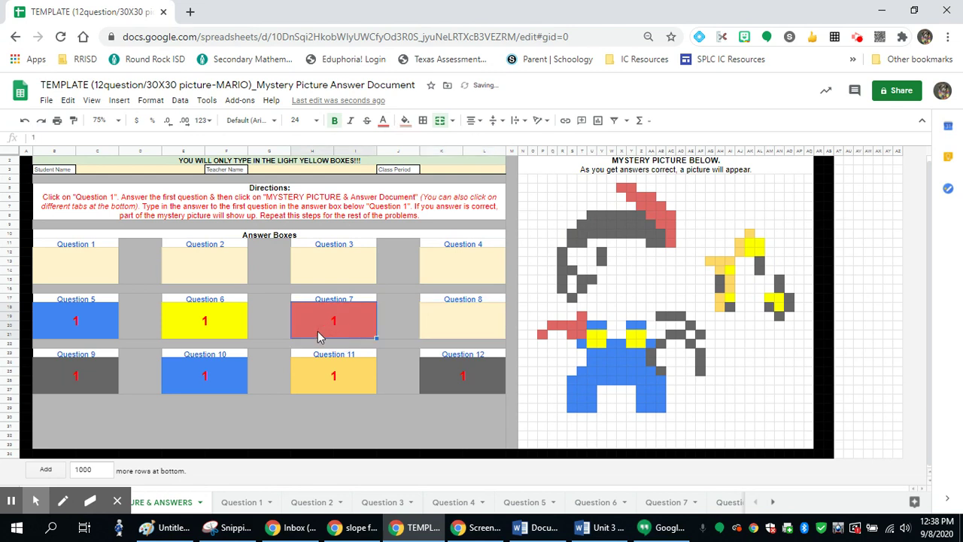
key(Delete)
click(198, 324)
key(Delete)
click(94, 324)
key(Delete)
Step: Clear the answer boxes for Questions 9 to 12 in the last row
click(83, 385)
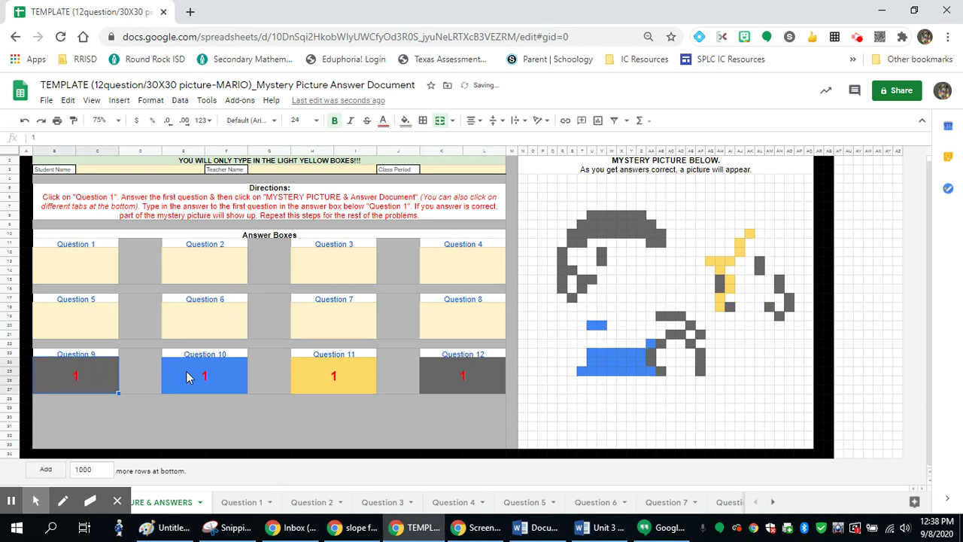
key(Delete)
click(194, 377)
key(Delete)
click(355, 391)
key(Delete)
click(420, 385)
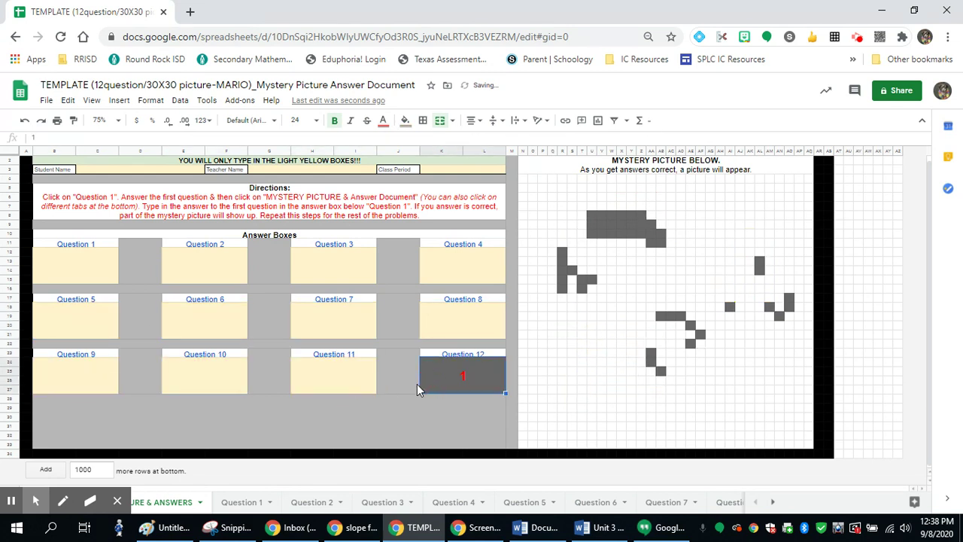
key(Delete)
Step: Change the custom formula of the Question 1 answer box's conditional formatting rule to =$B$12=-2
click(80, 271)
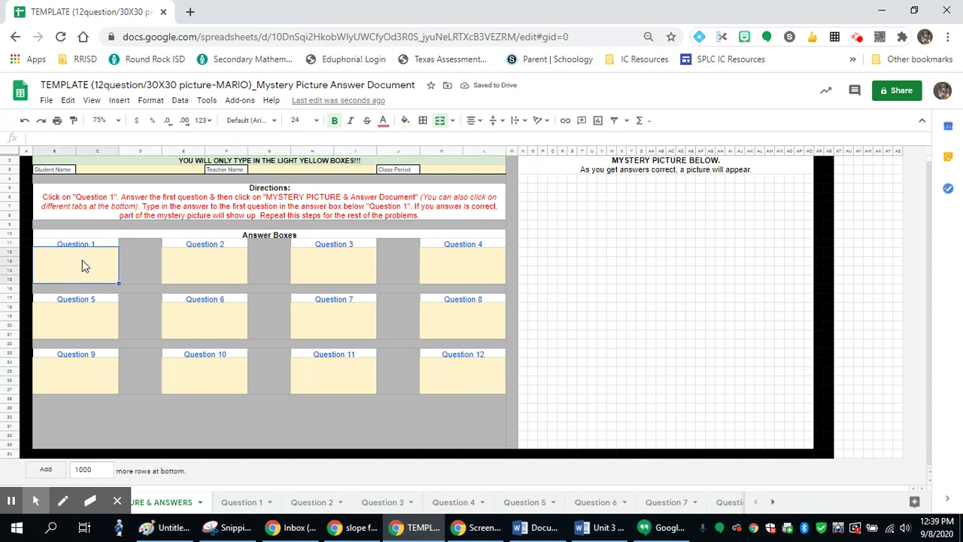
click(151, 103)
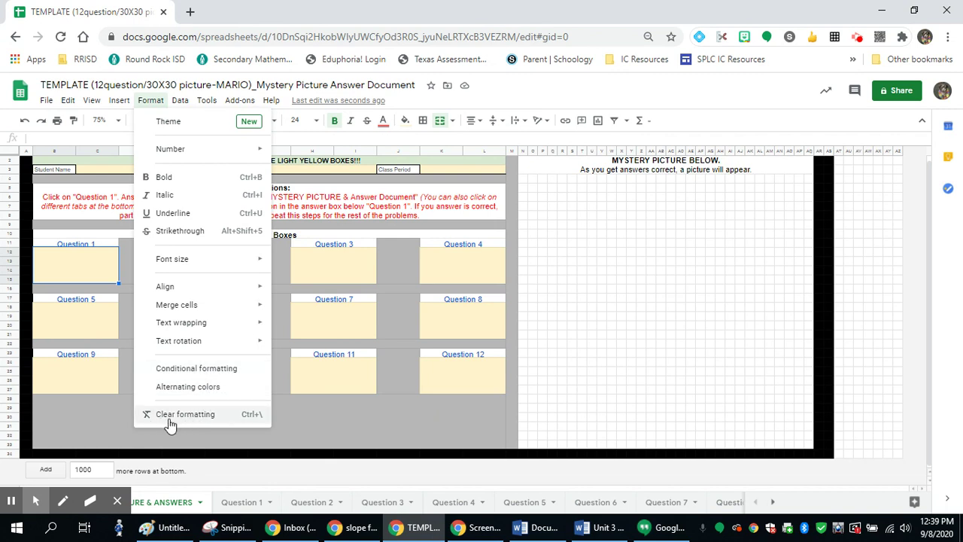
click(171, 374)
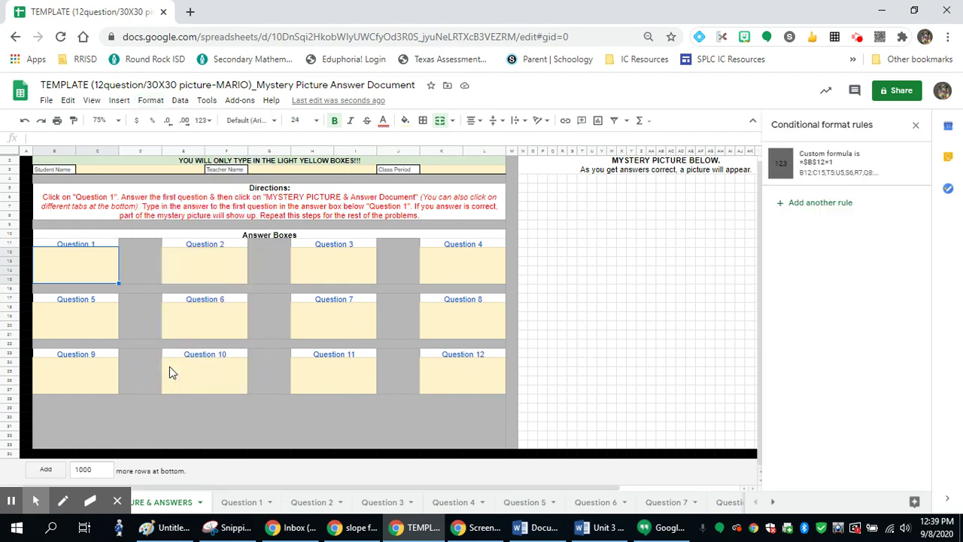
click(839, 166)
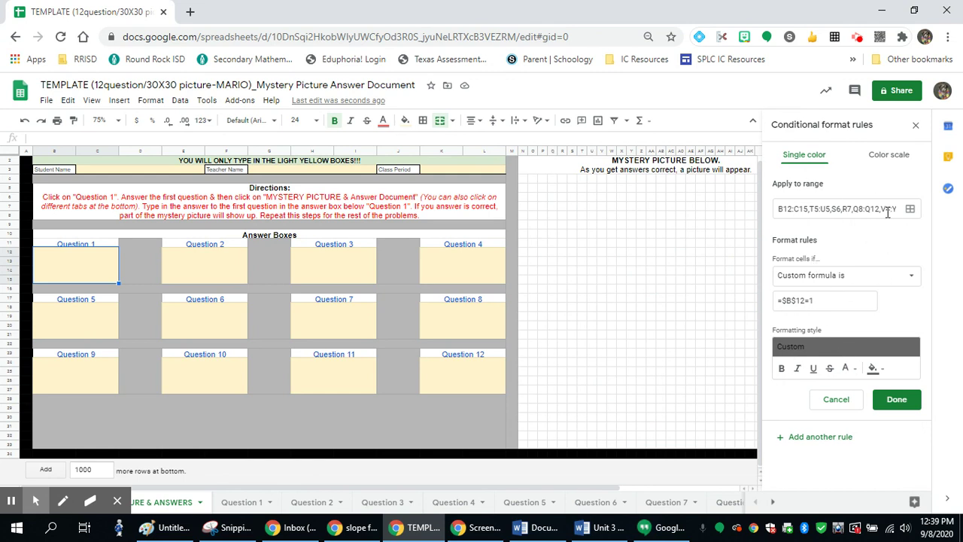
click(823, 301)
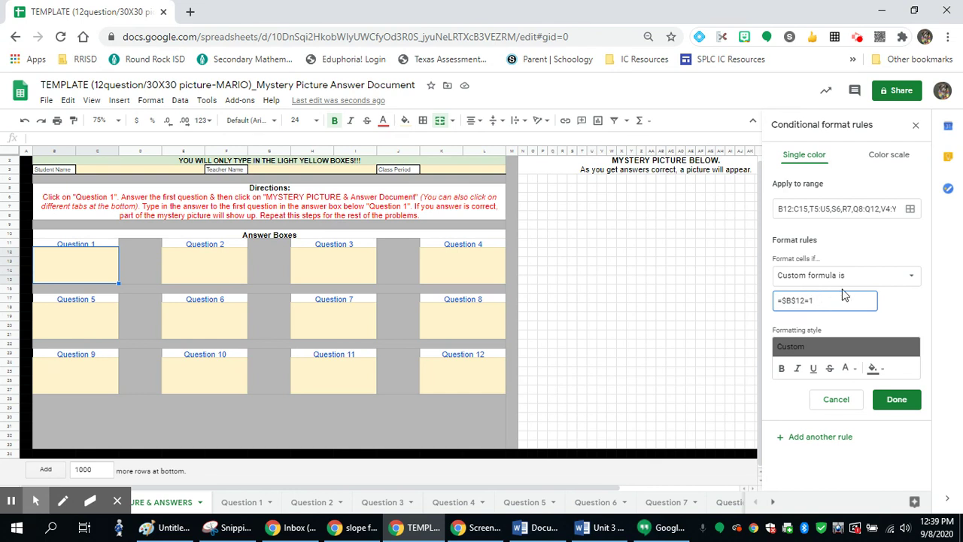
key(BackSpace)
key(BackSpace)
click(900, 400)
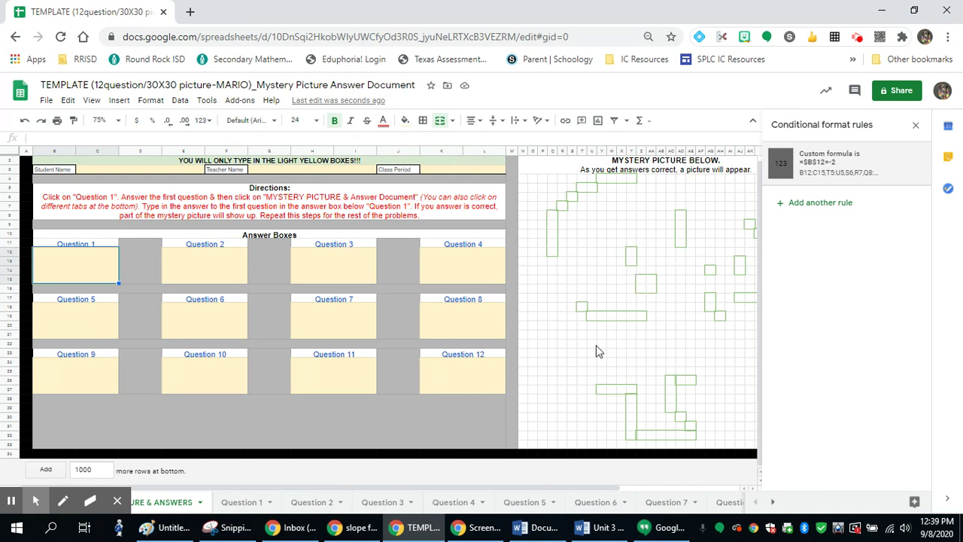
Step: Enter -2 in the Question 1 answer box to test its rule
mouse_move(785, 167)
click(77, 276)
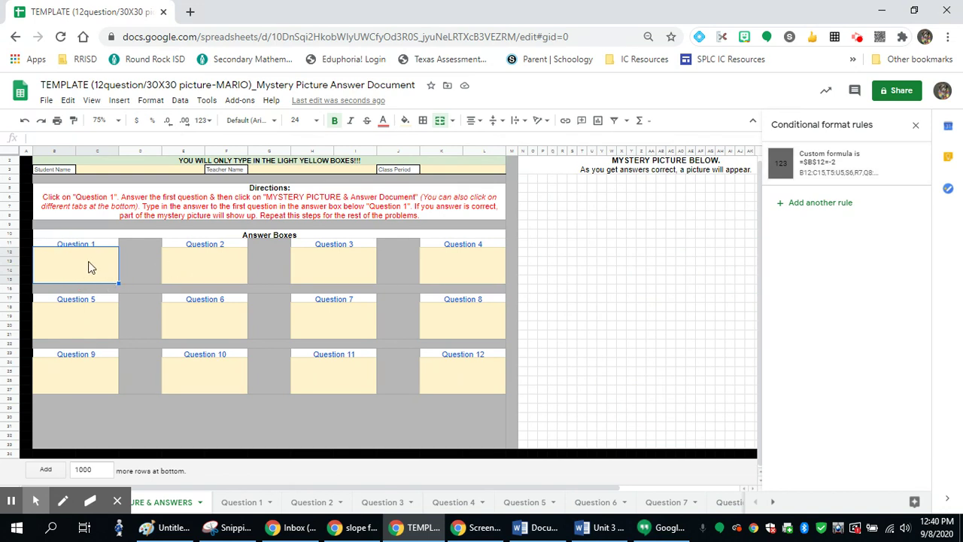
text(-2)
click(138, 270)
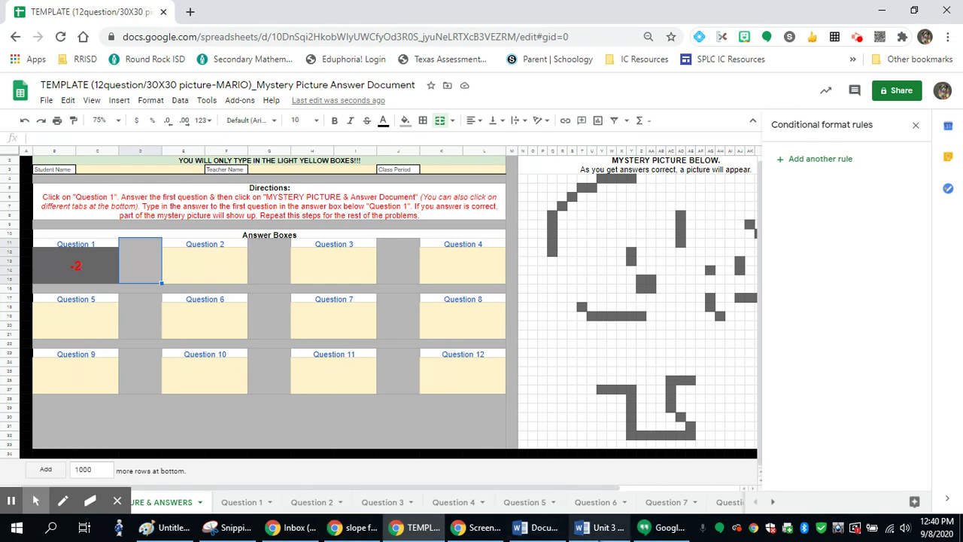
Step: Switch to the Unit 3 homework document in Word and snip the "Find the slope from the table." question with its table
click(490, 463)
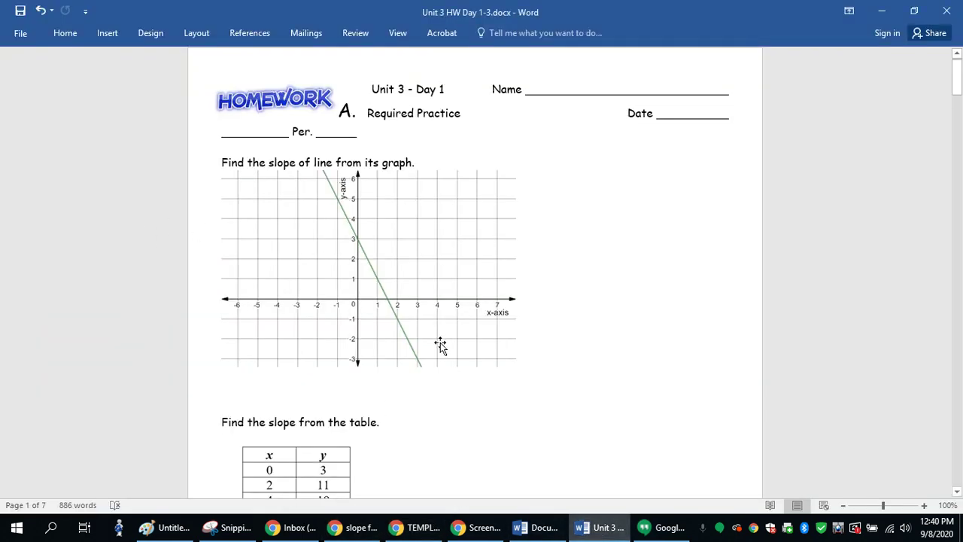
scroll(441, 342, down, 4)
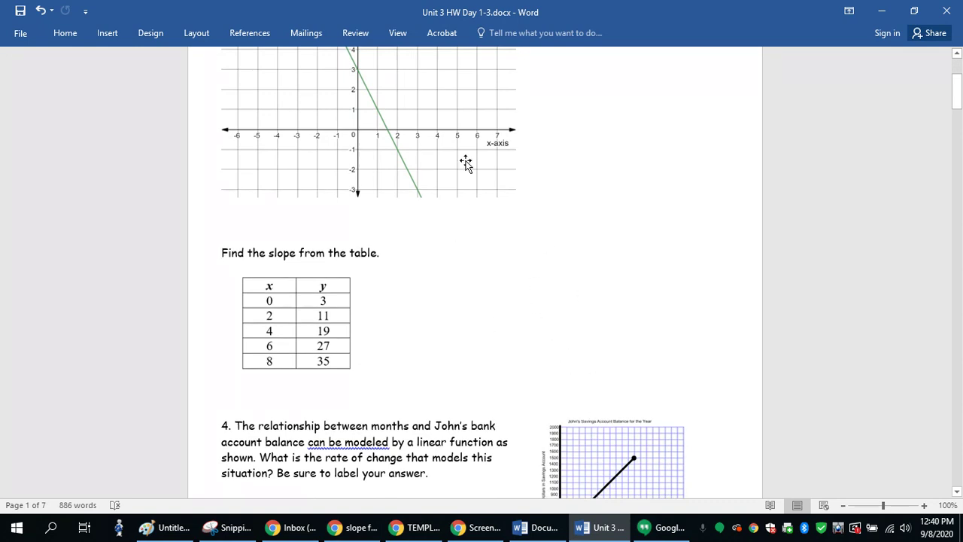
click(561, 109)
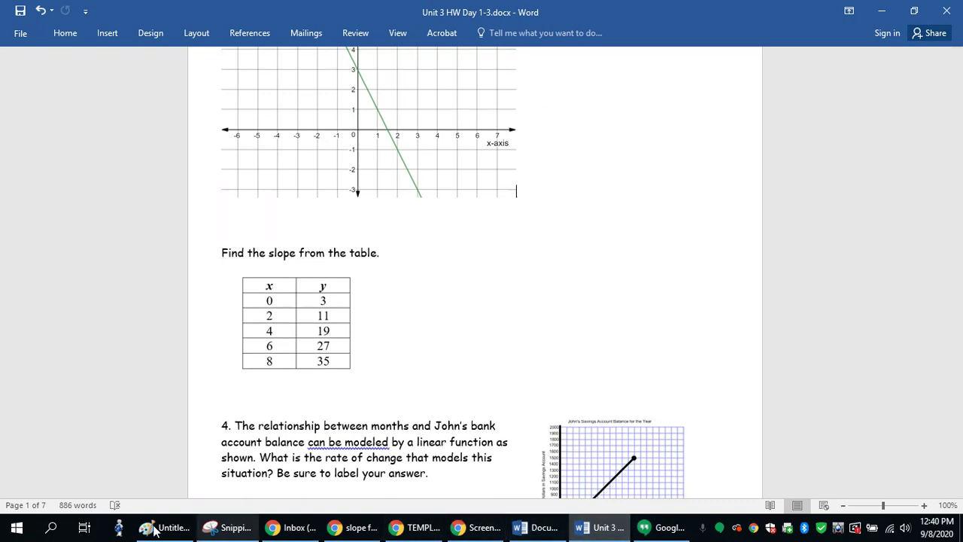
click(227, 527)
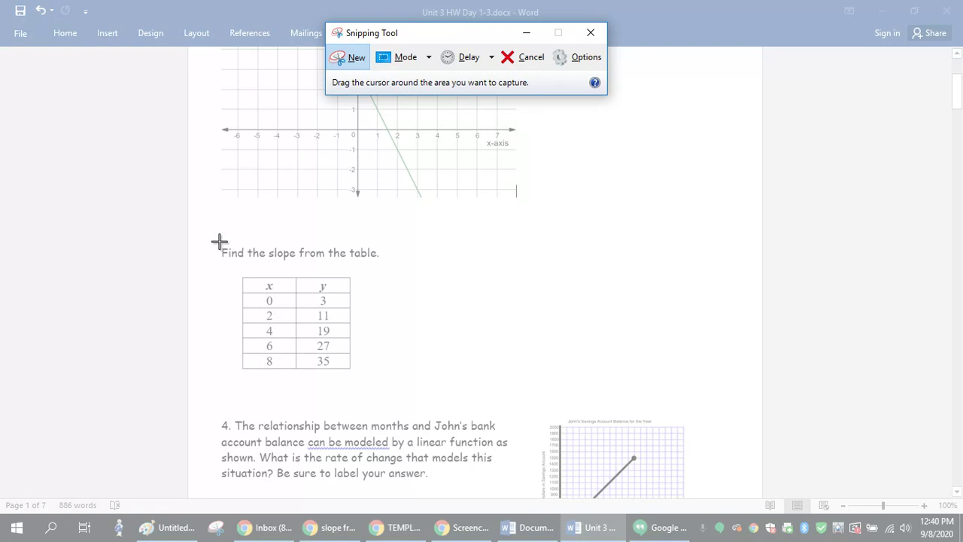
drag(215, 239, 388, 382)
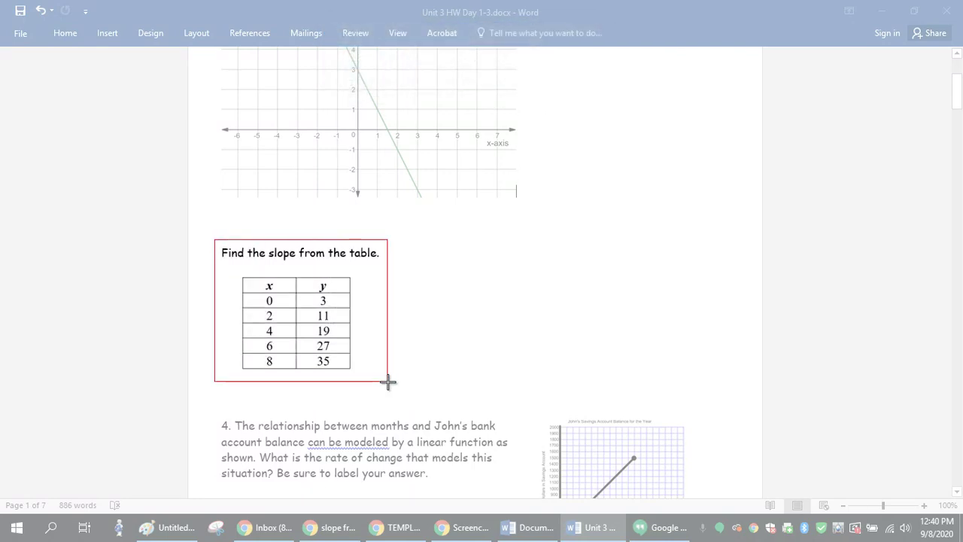
Step: Save the snip as question2 in the Pictures folder
click(332, 155)
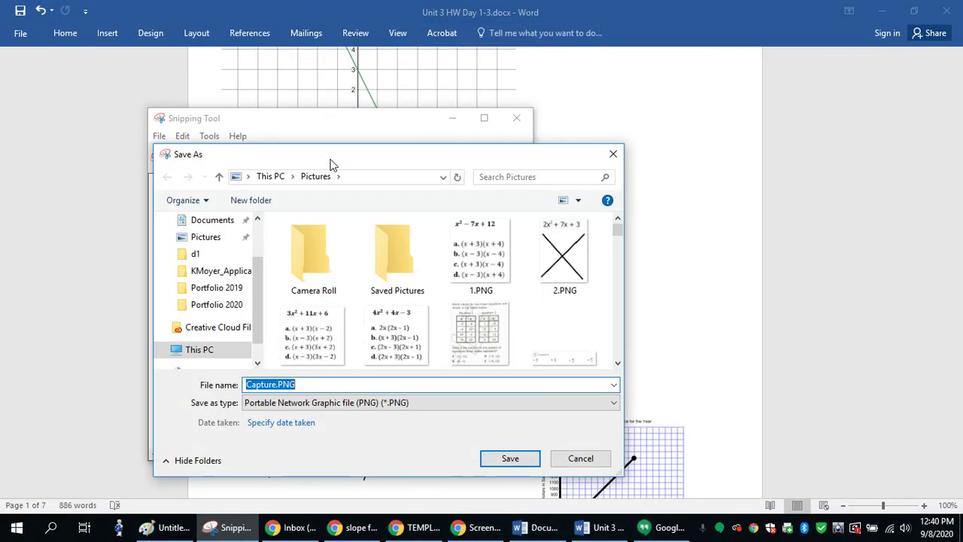
text(questio)
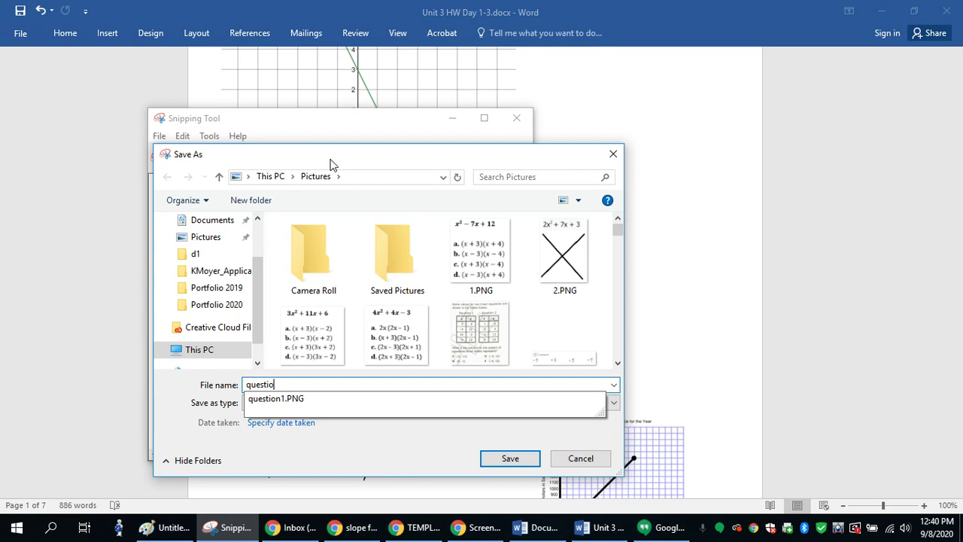
text(n2)
key(Return)
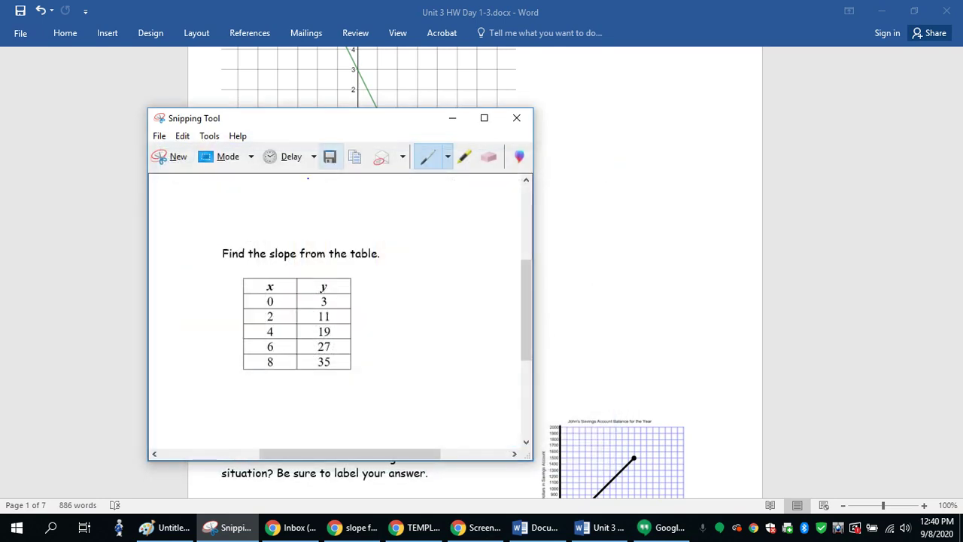
Step: Switch back to the template spreadsheet and insert question2.PNG as an image in the empty question cell of the Question 2 sheet
click(421, 529)
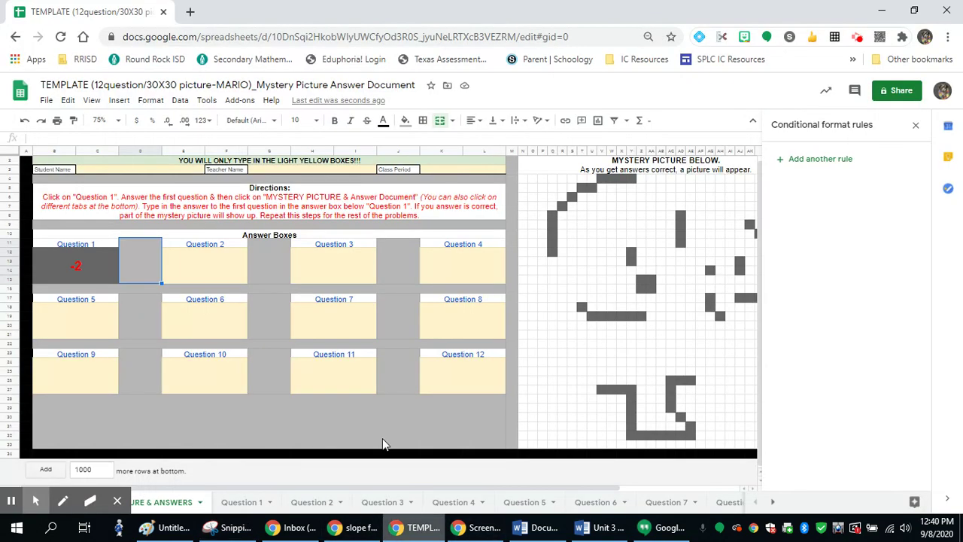
click(313, 502)
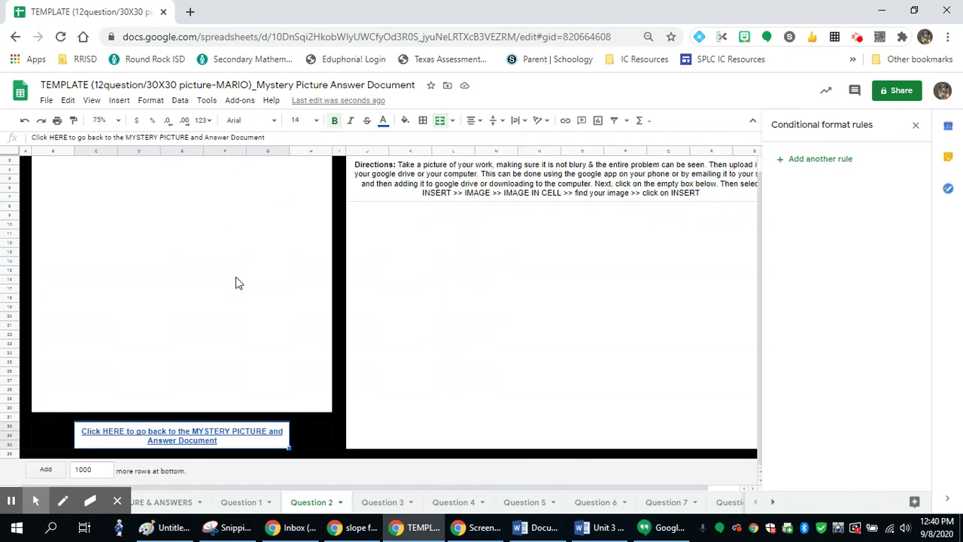
scroll(235, 283, up, 1)
click(210, 243)
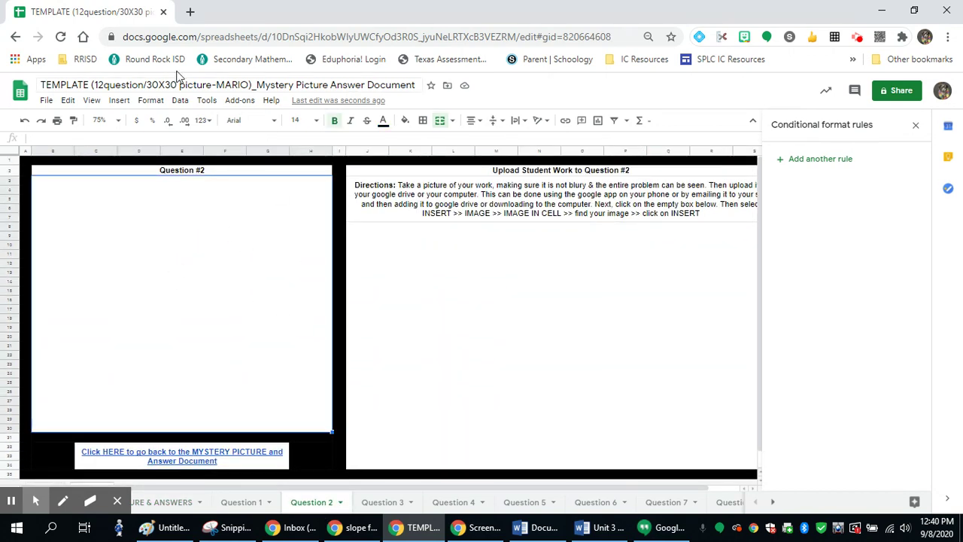
click(120, 102)
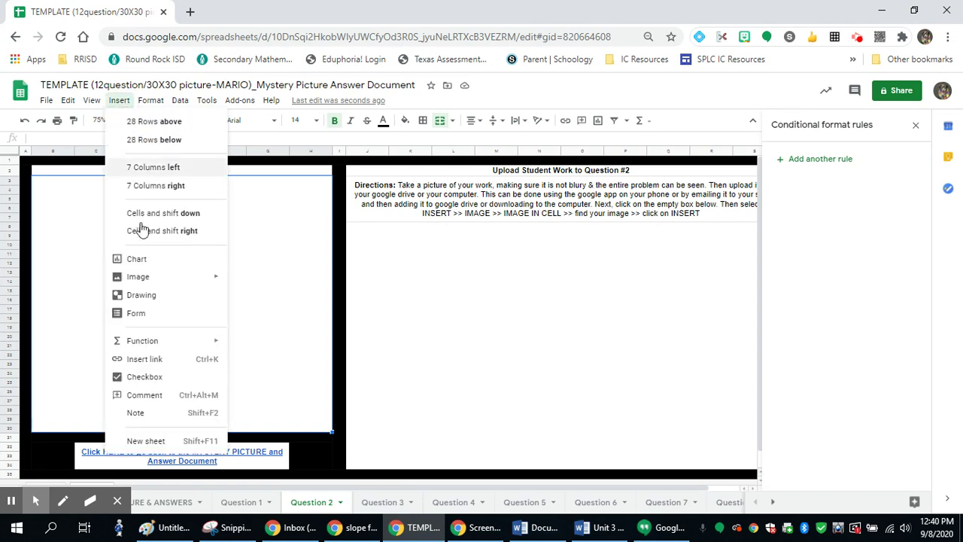
mouse_move(173, 280)
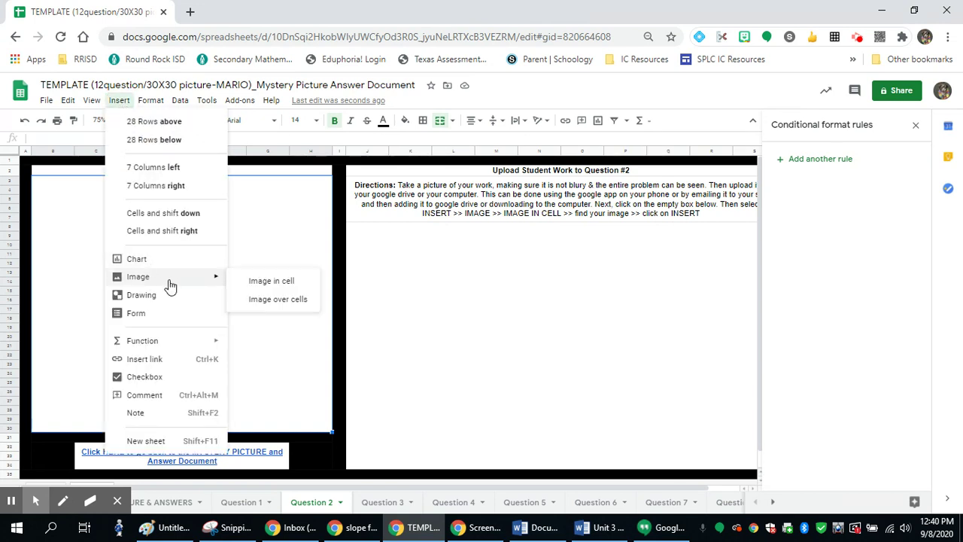
click(281, 290)
click(491, 362)
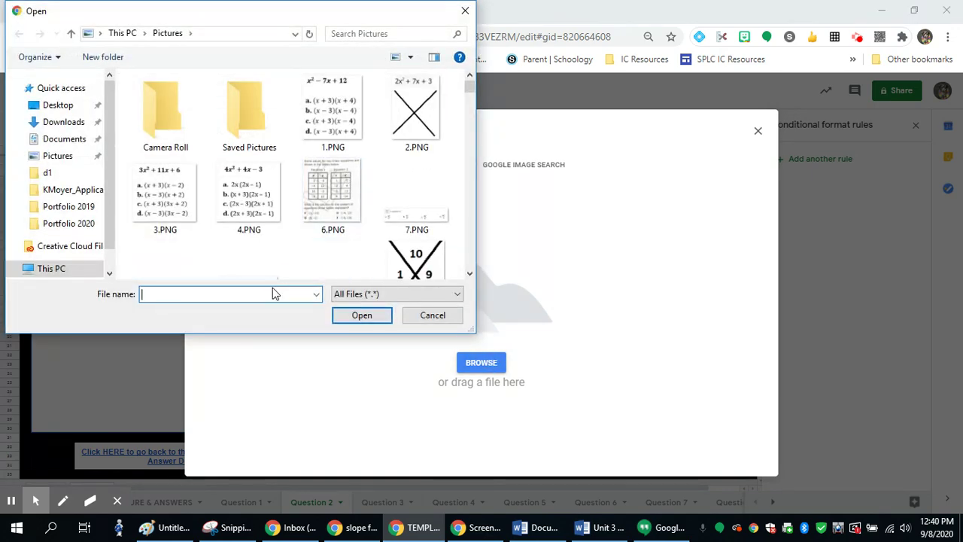
text(q)
click(184, 360)
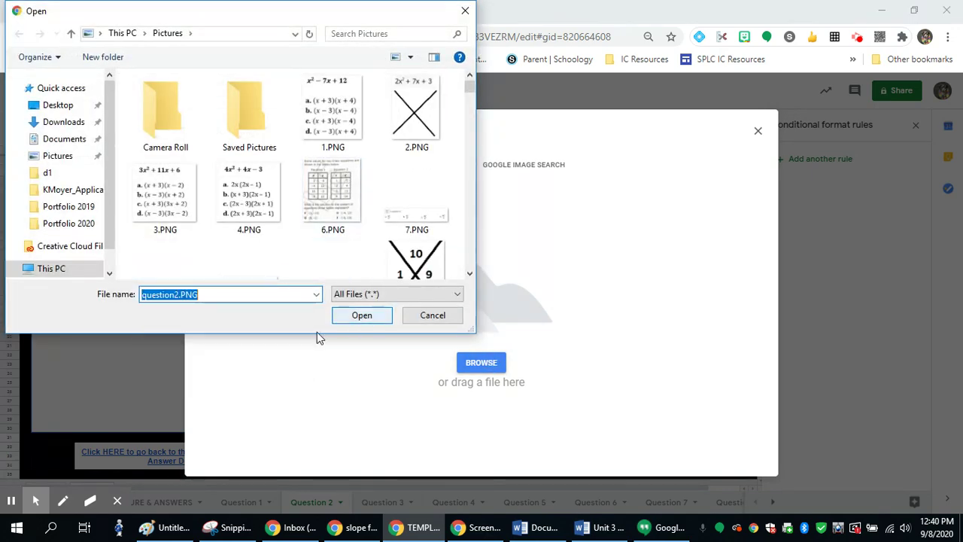
click(357, 319)
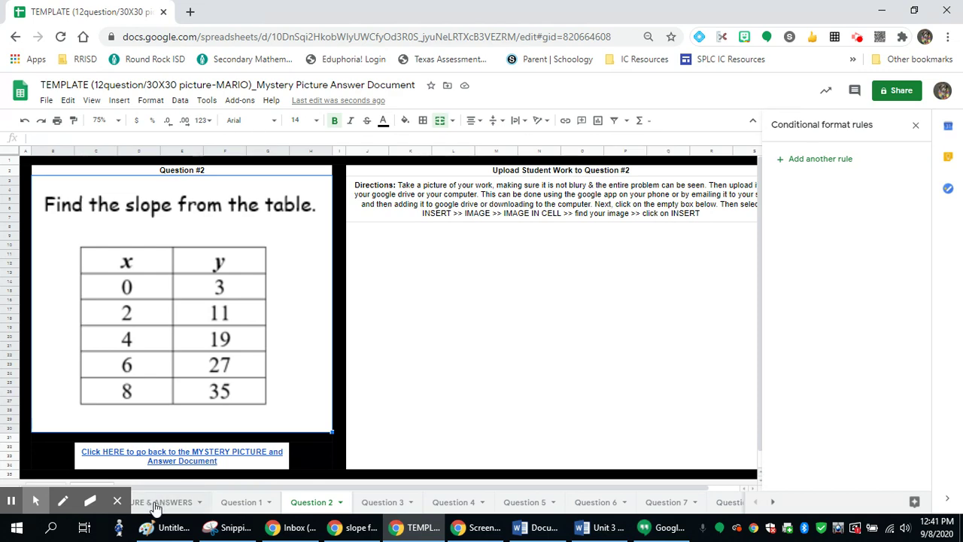
Step: Change the Question 2 answer box's conditional formatting formula to =$E$12=4 and enter 4 in that box to test it
click(185, 503)
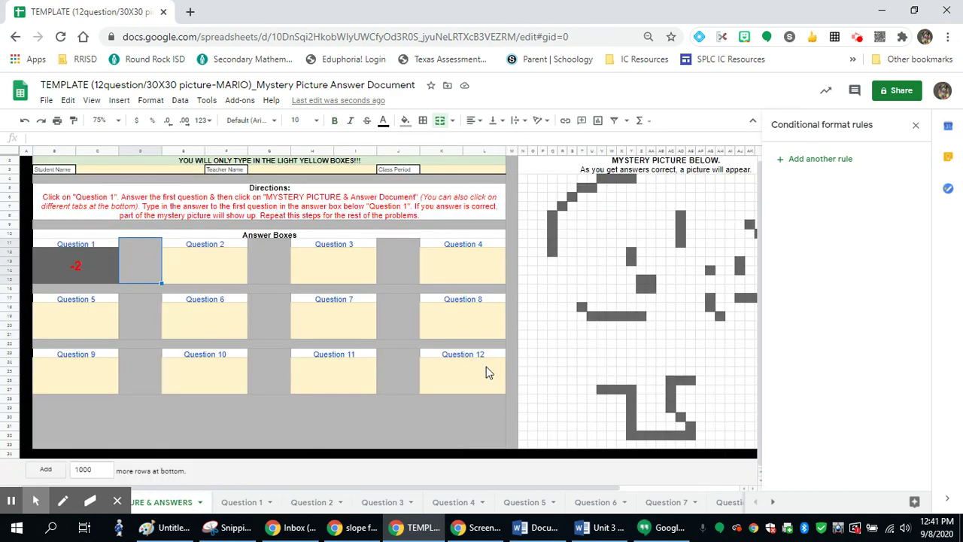
click(222, 278)
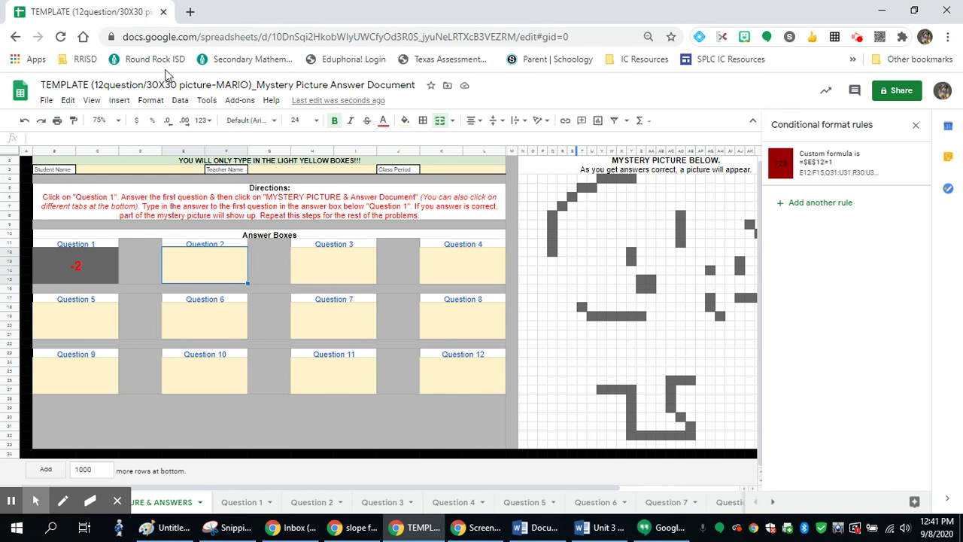
click(151, 100)
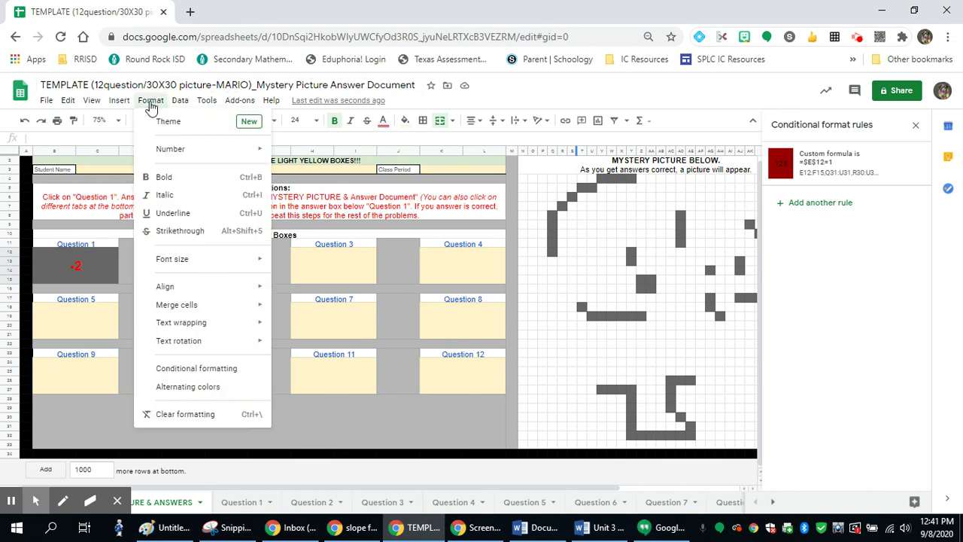
click(187, 368)
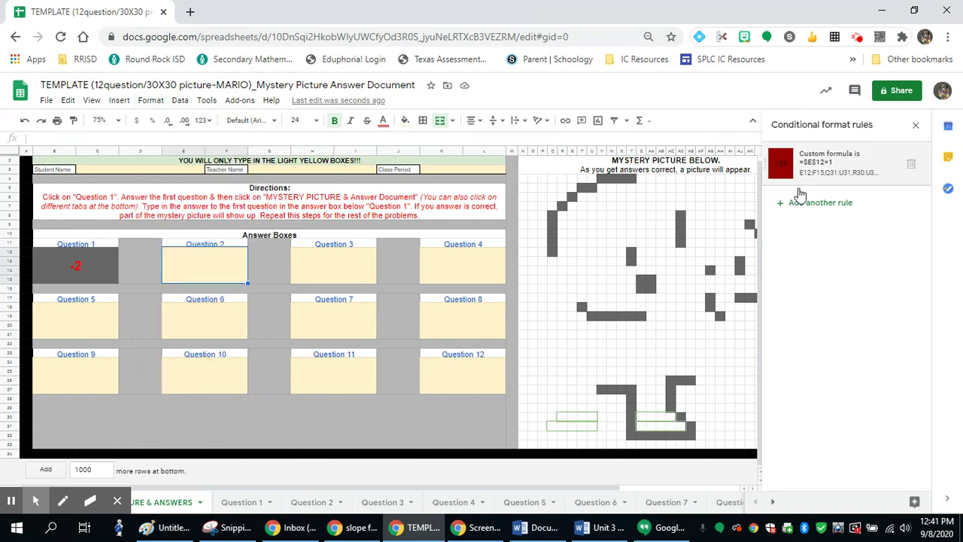
click(848, 166)
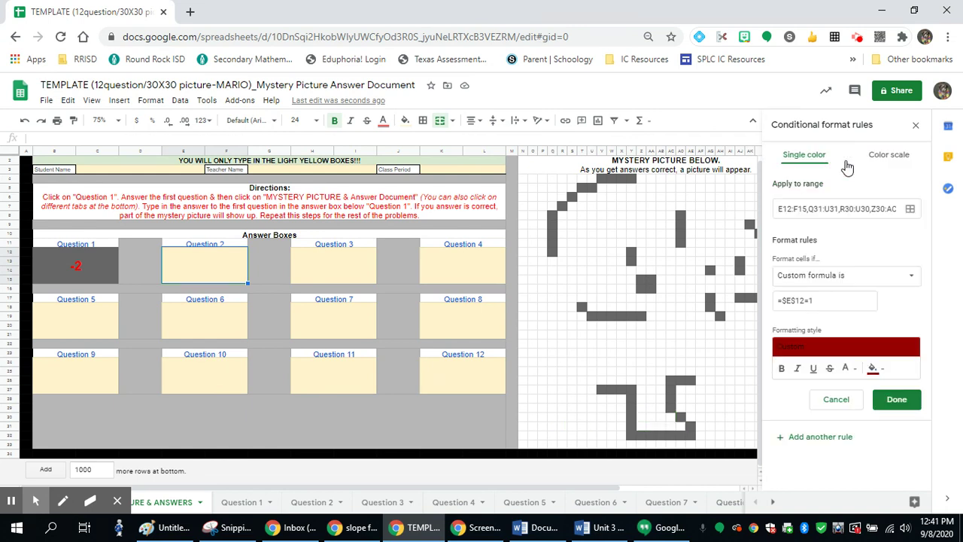
click(821, 298)
key(BackSpace)
click(903, 402)
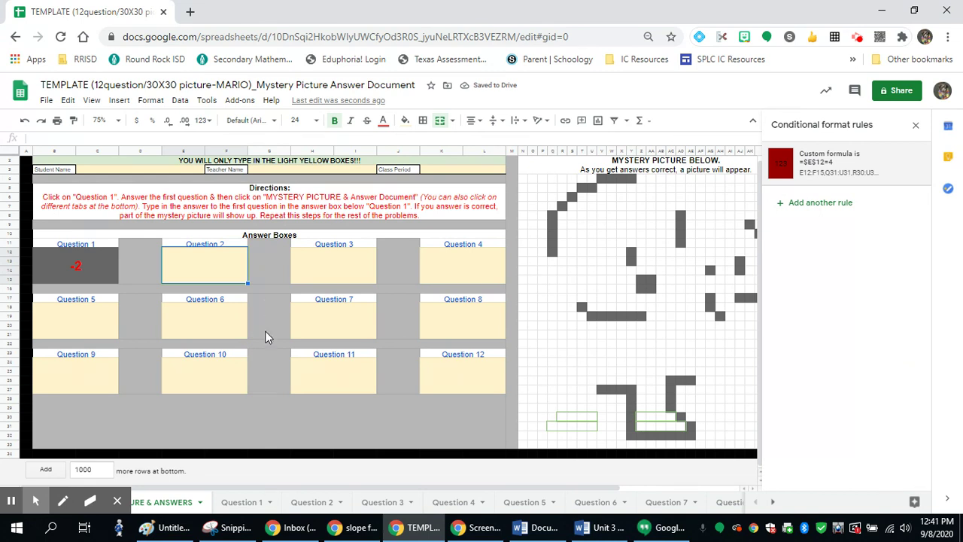
text(4)
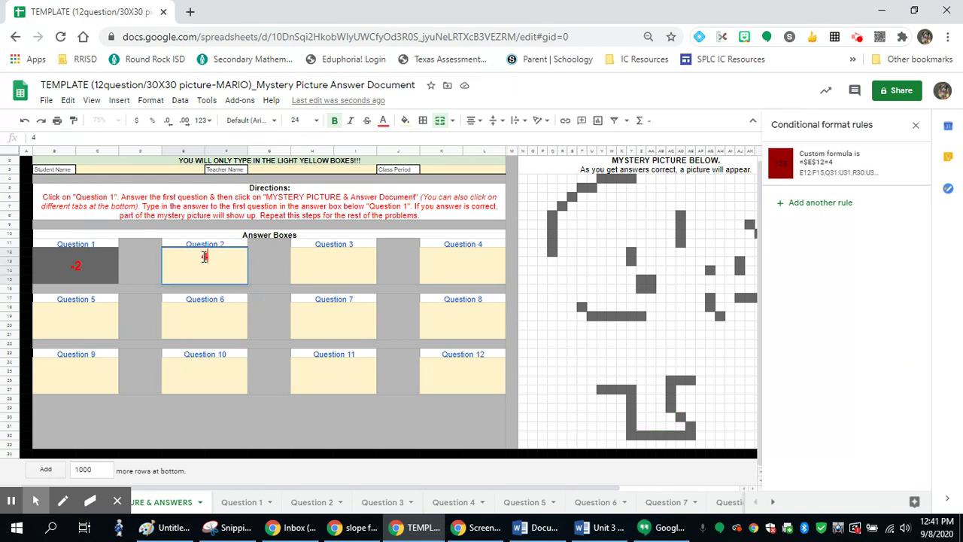
click(275, 316)
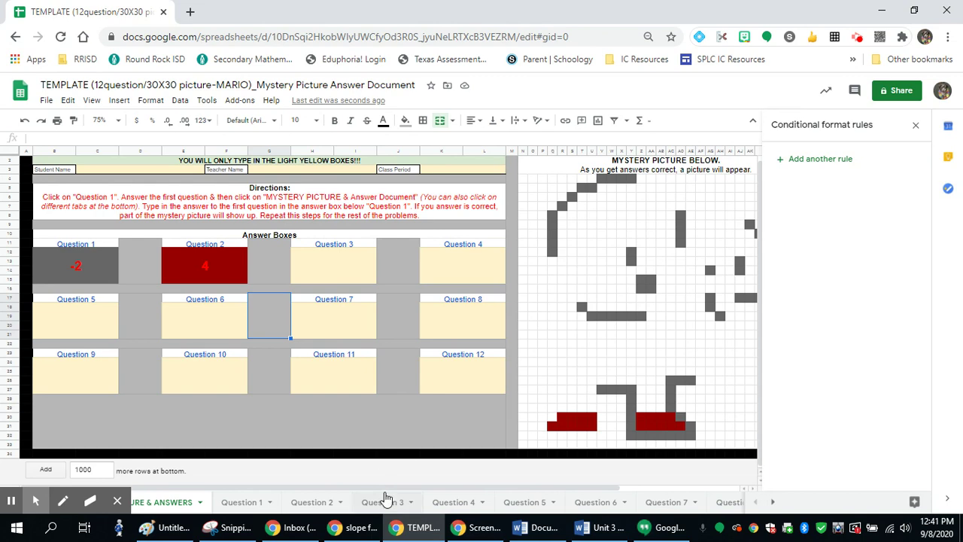
Step: View the Question 2 sheet and follow its link back to the mystery picture and answer document
click(320, 507)
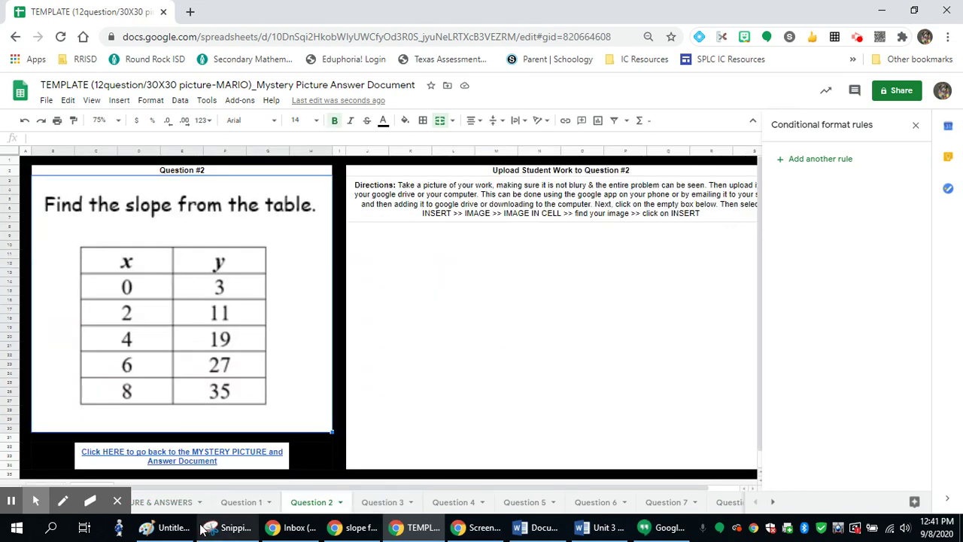
mouse_move(179, 464)
click(157, 429)
click(317, 276)
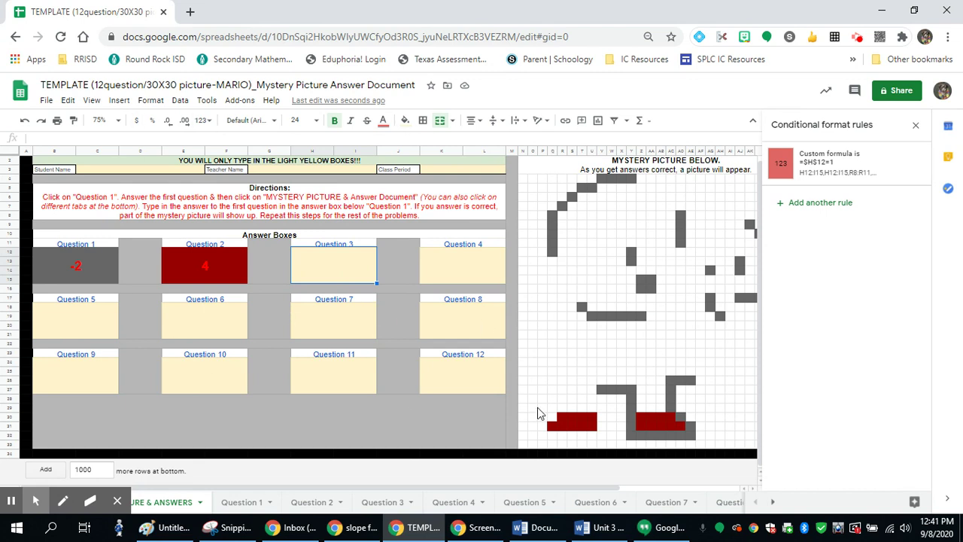
Step: Clear the test answers for Questions 2 and 1 and close the conditional format rules
click(193, 260)
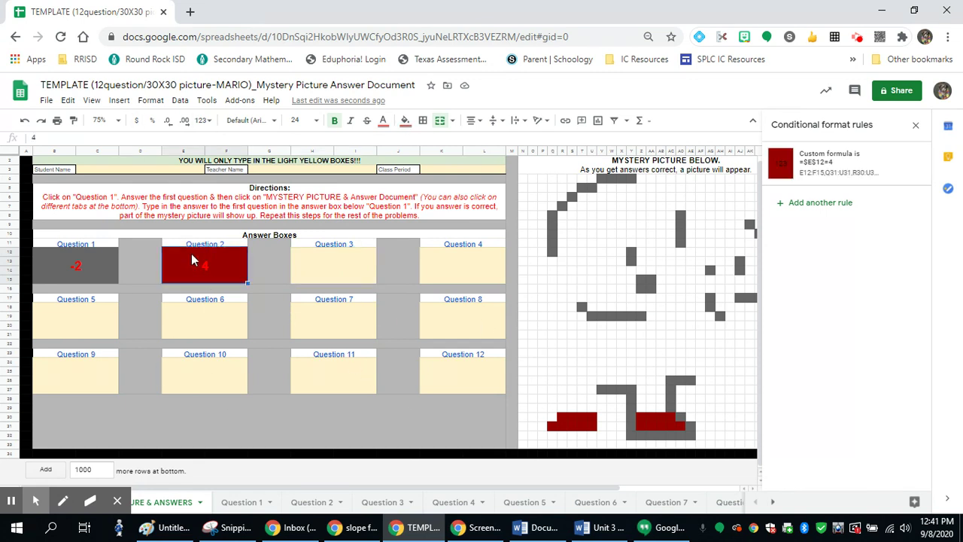
key(Delete)
click(91, 266)
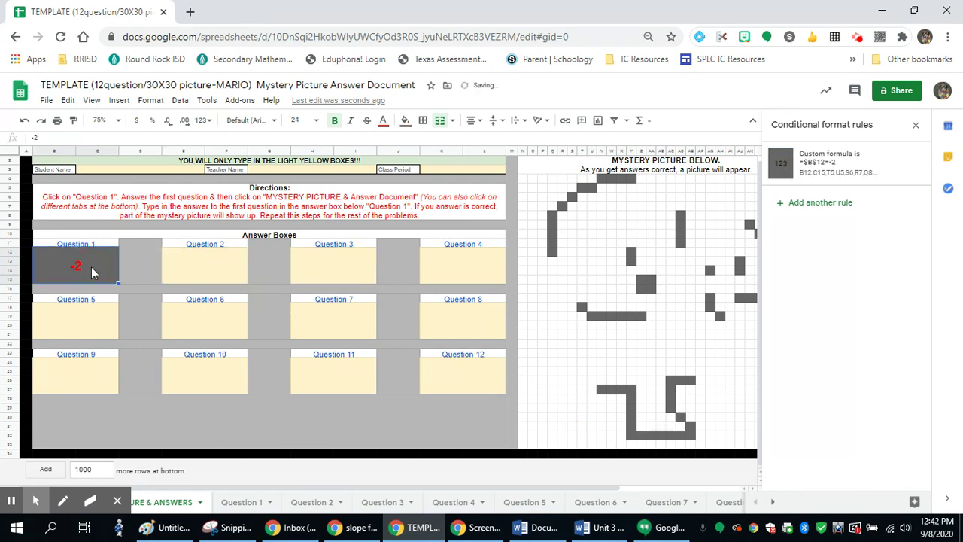
key(Delete)
click(339, 423)
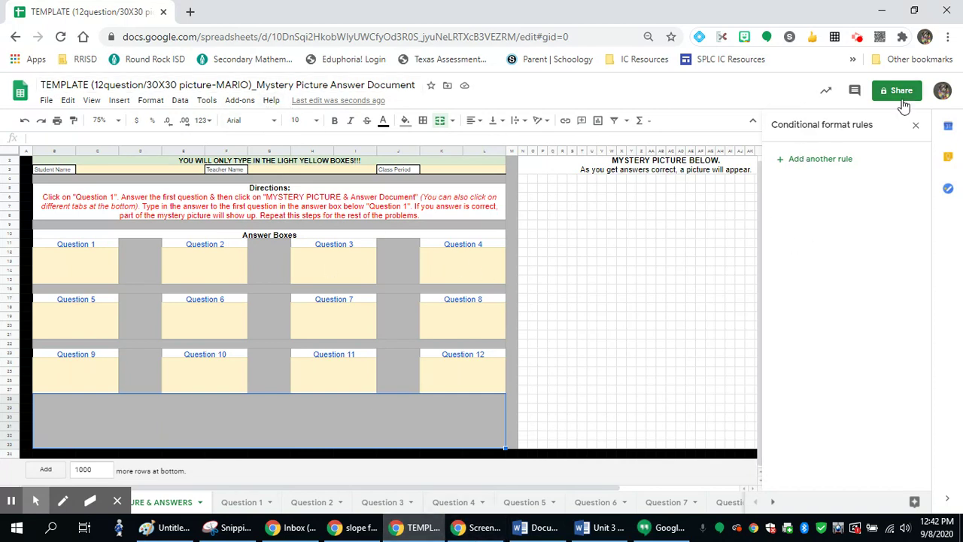
click(916, 125)
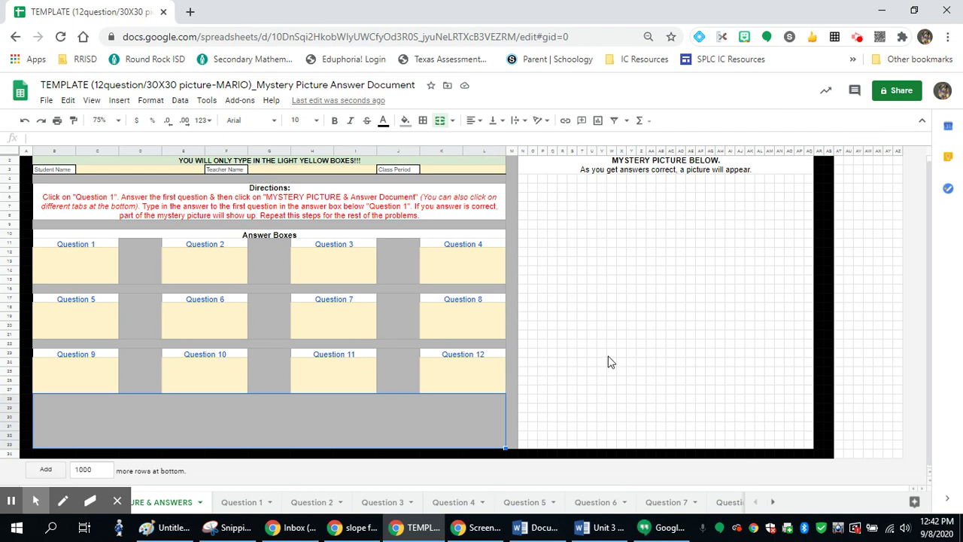
scroll(608, 362, up, 1)
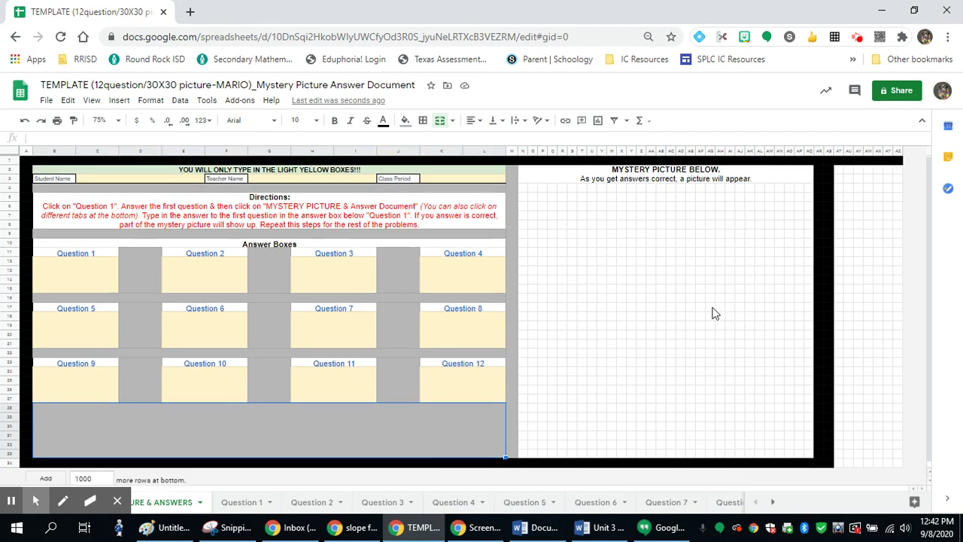